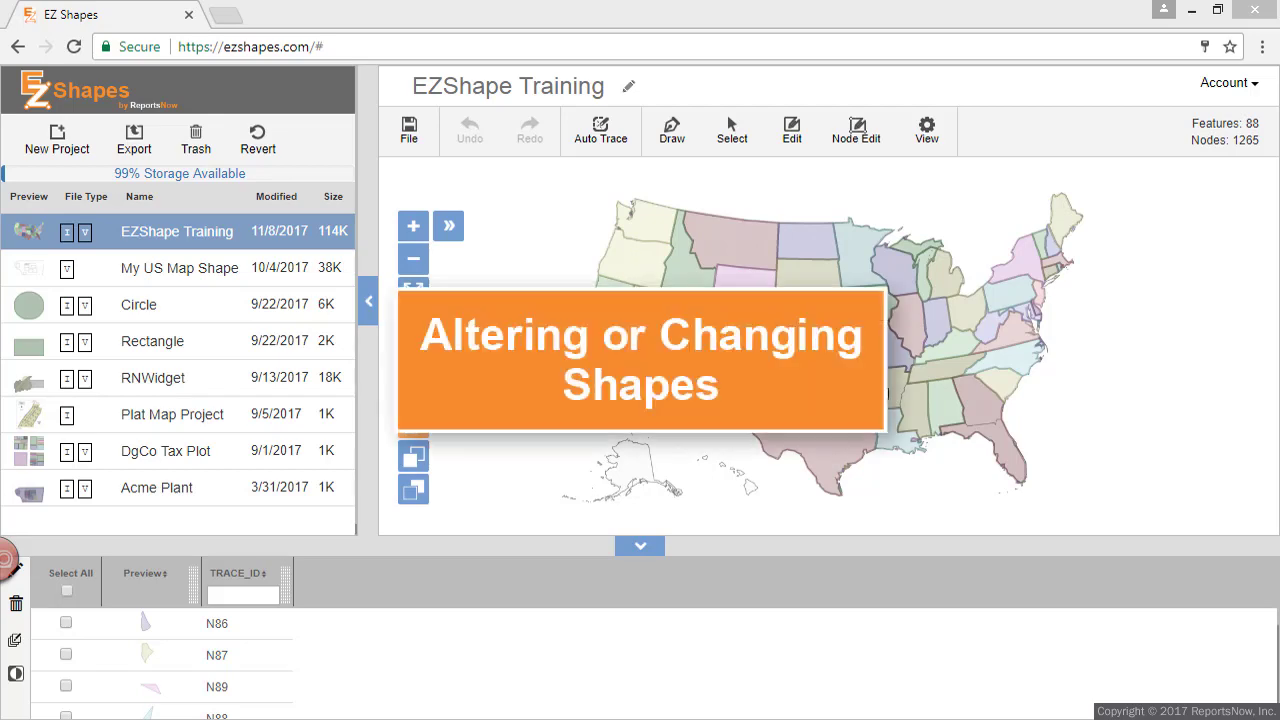
- Inspect the combined Georgia and Florida shape and the extraneous Lake Michigan shape by selecting each on the map
{"action": "left_click", "coordinate": [987, 417]}
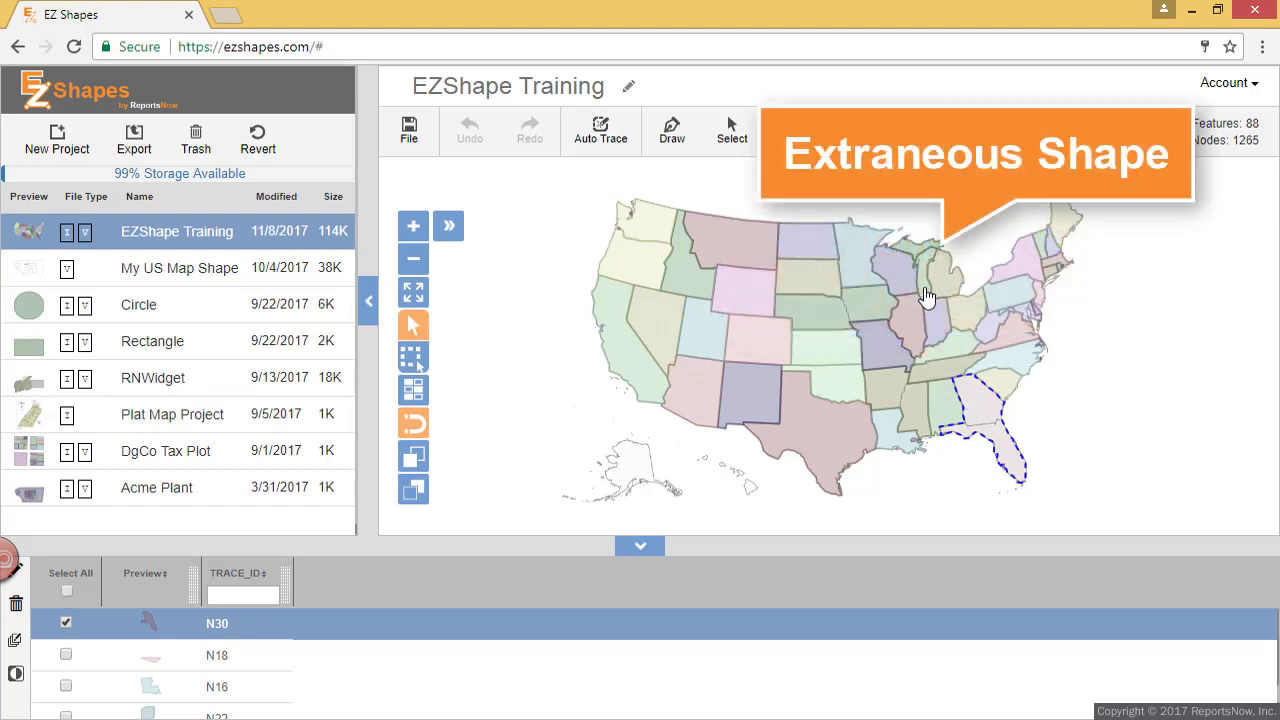
{"action": "left_click", "coordinate": [927, 293]}
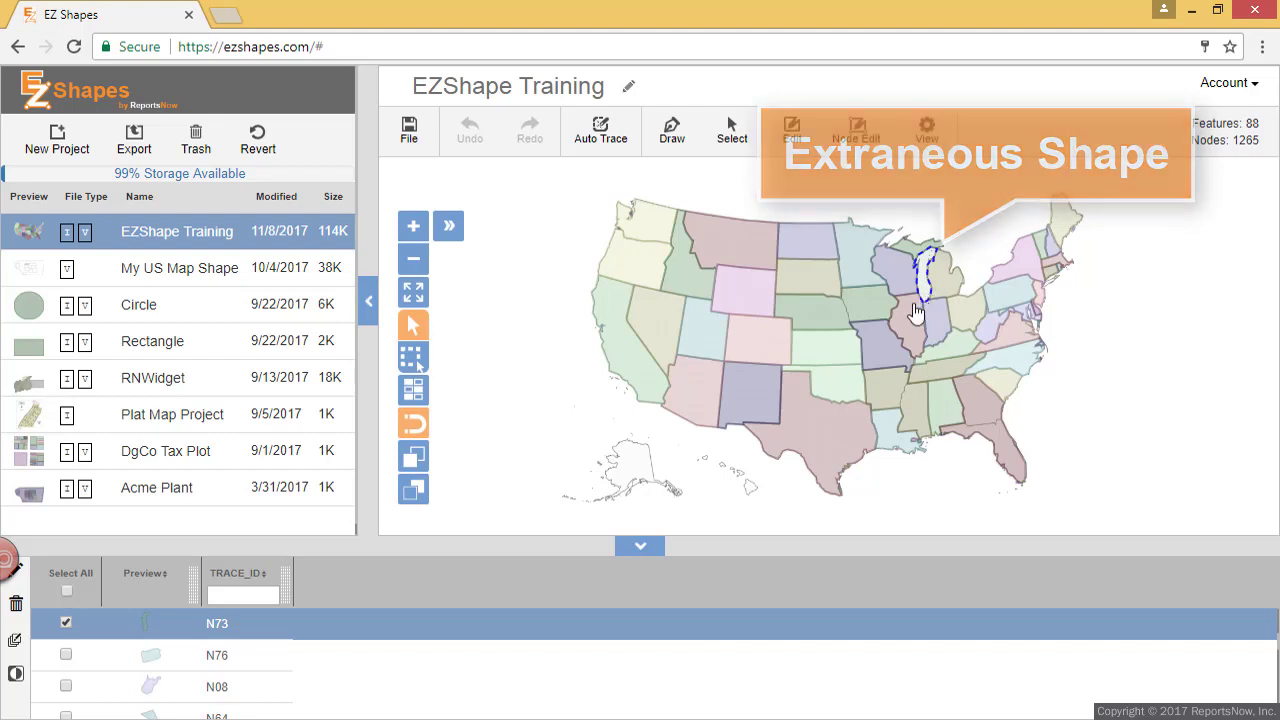
- Auto Trace the untraced Alaska shapes, the largest Hawaiian island and the island just northwest of it
{"action": "left_click_drag", "start_coordinate": [548, 415], "coordinate": [556, 373]}
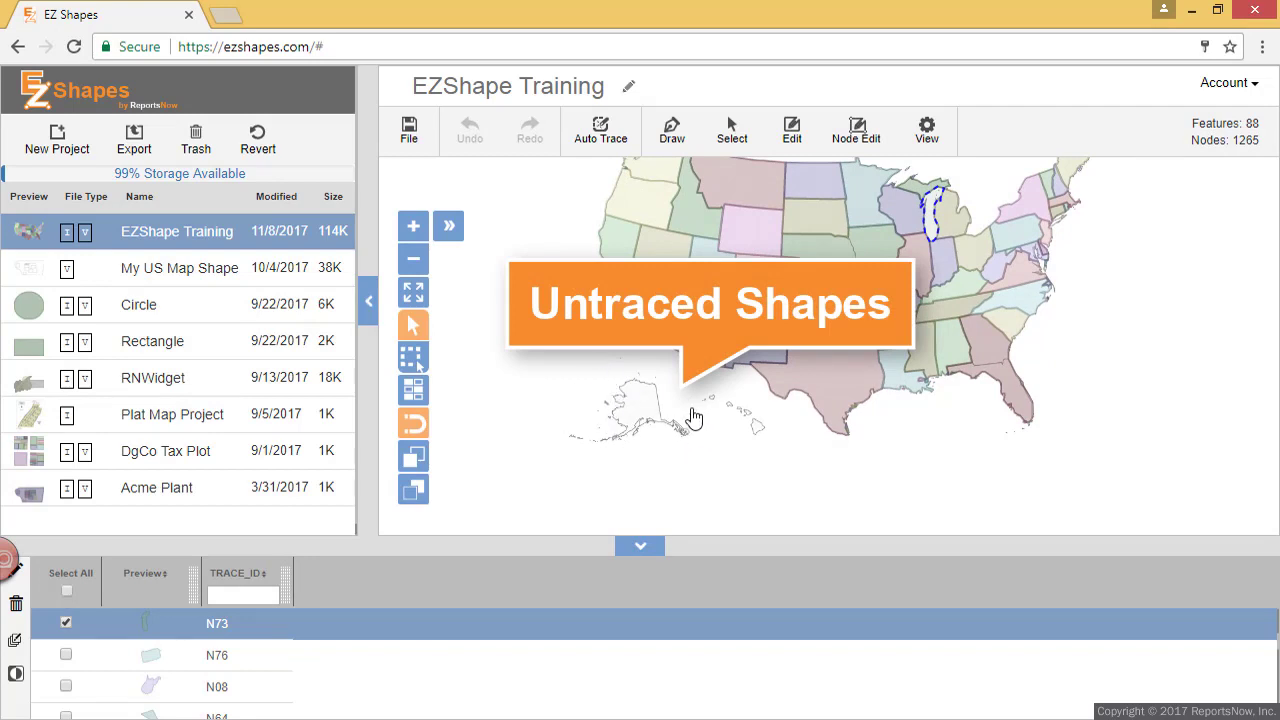
{"action": "scroll", "coordinate": [608, 412], "scroll_direction": "up", "scroll_amount": 3}
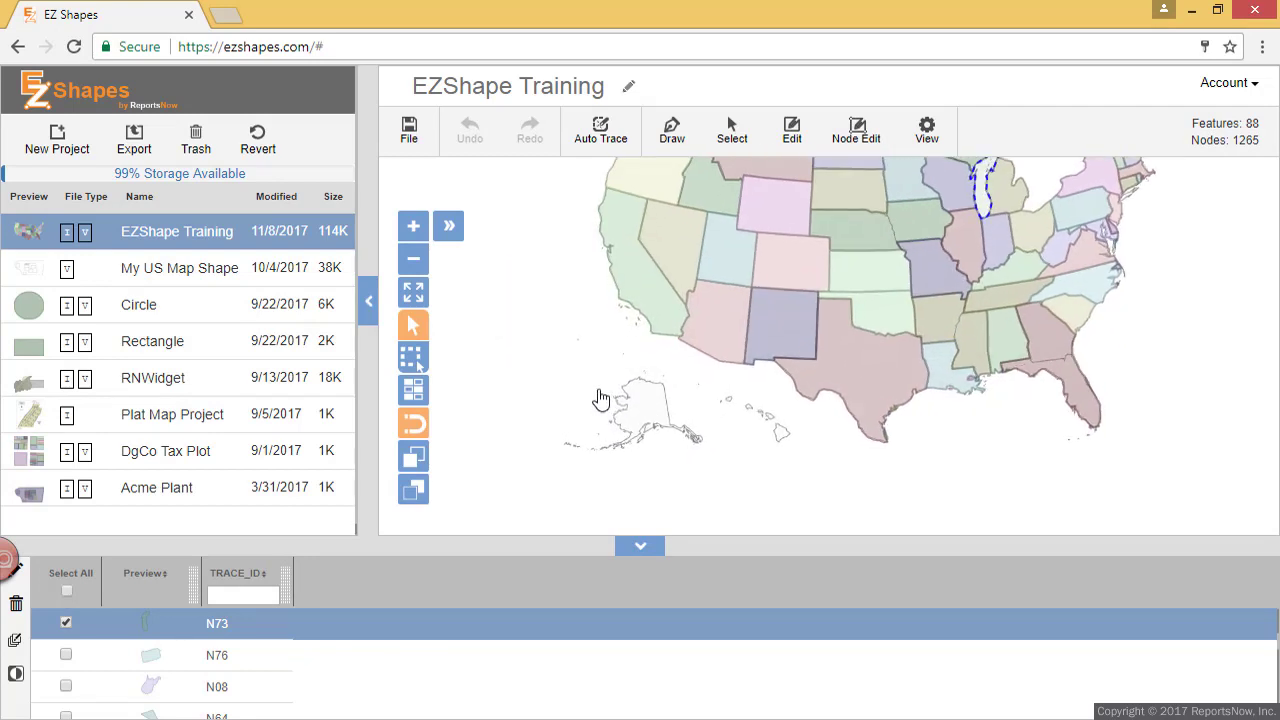
{"action": "left_click", "coordinate": [611, 150]}
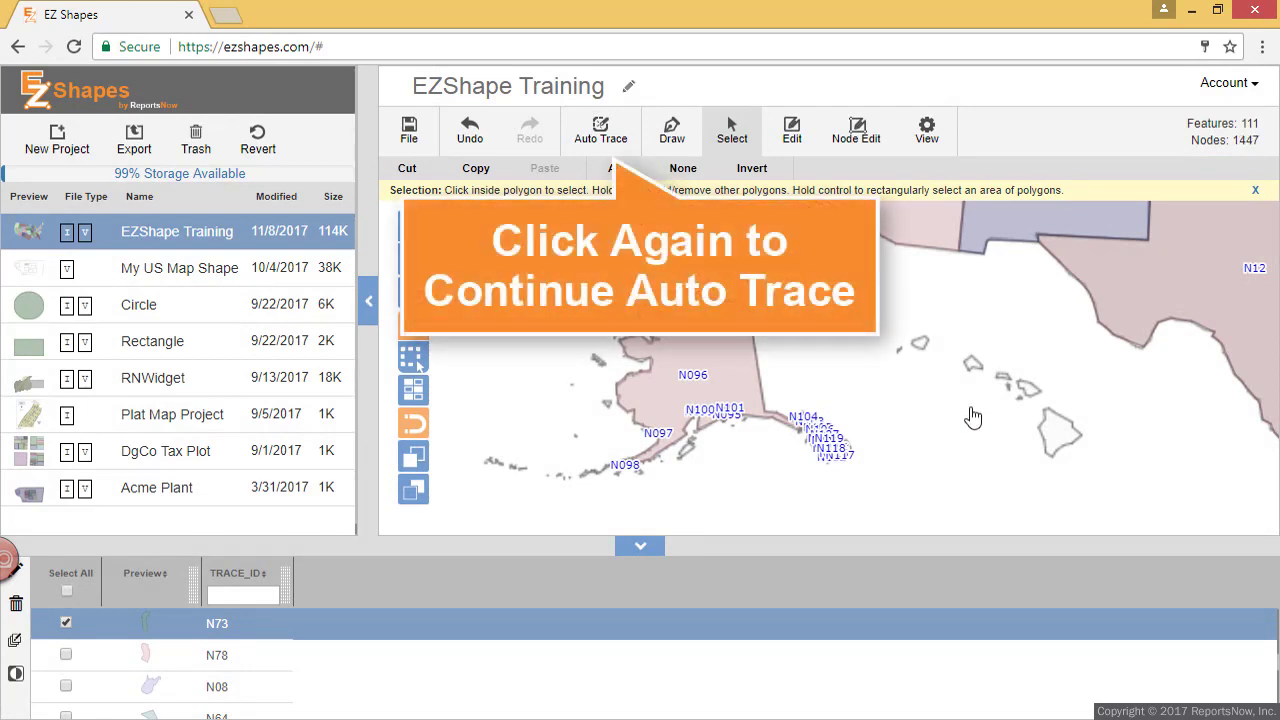
{"action": "left_click", "coordinate": [600, 130]}
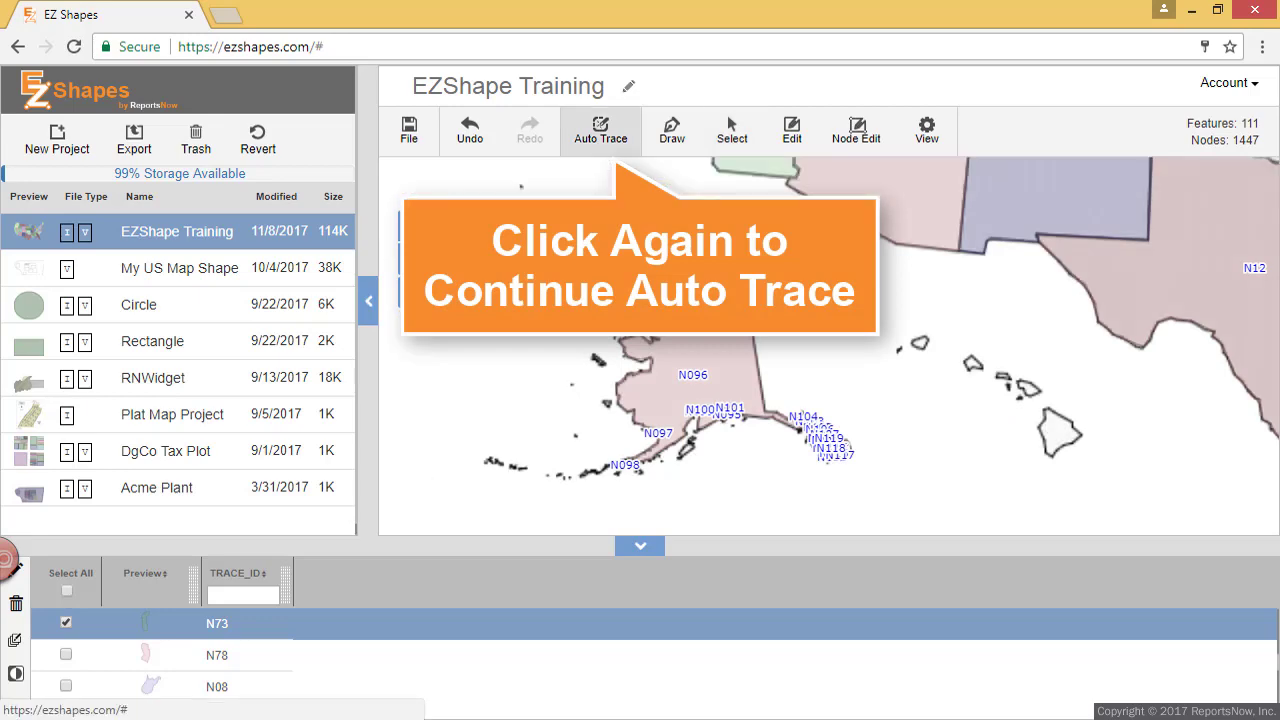
{"action": "left_click", "coordinate": [1064, 444]}
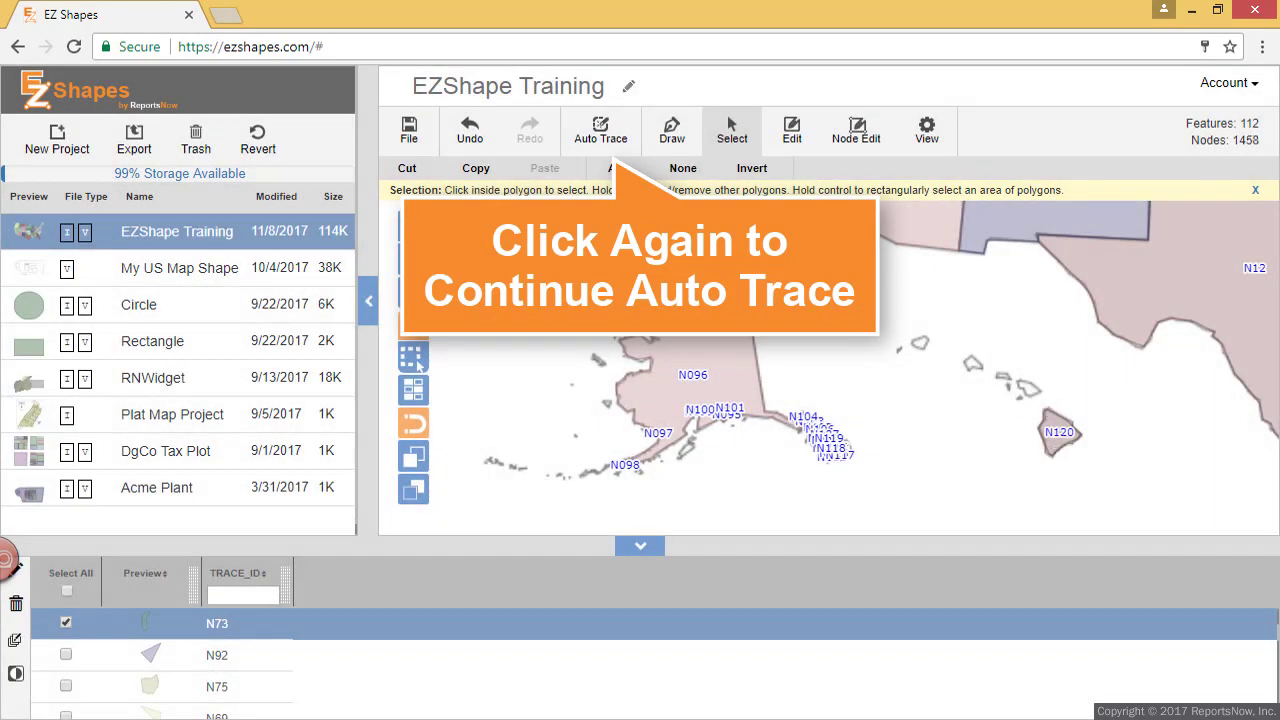
{"action": "left_click", "coordinate": [600, 130]}
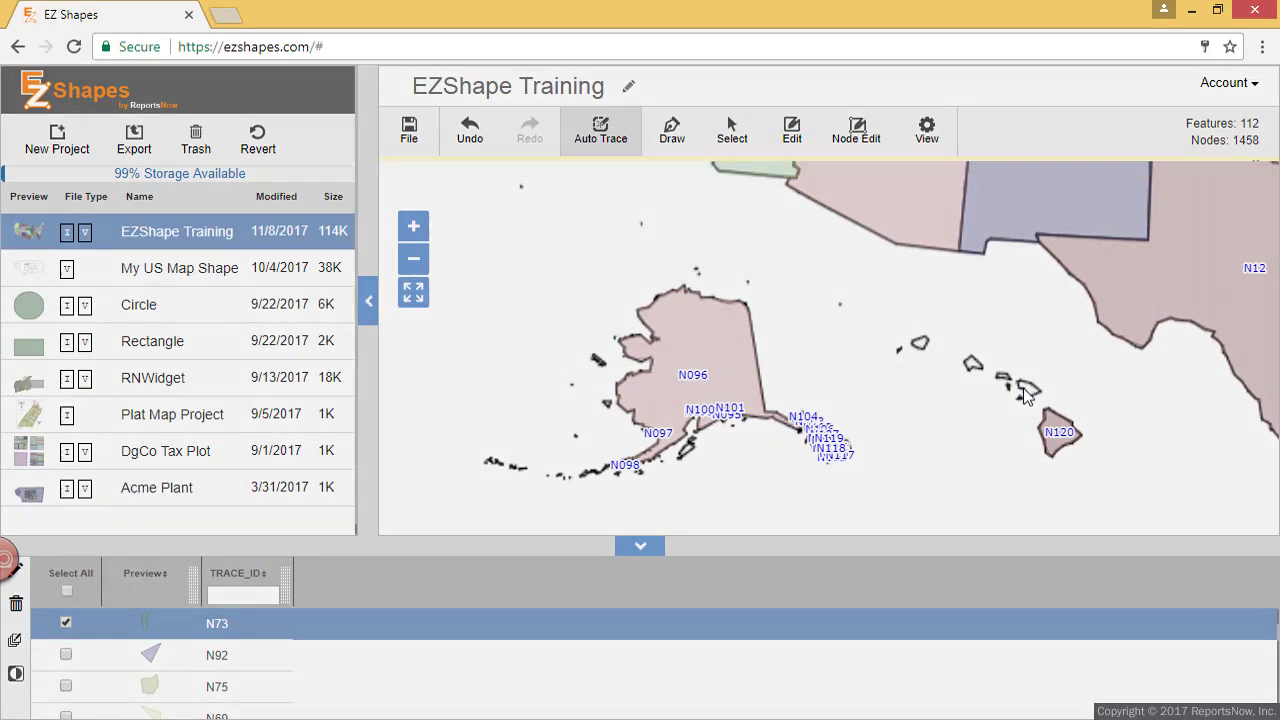
{"action": "left_click", "coordinate": [1027, 393]}
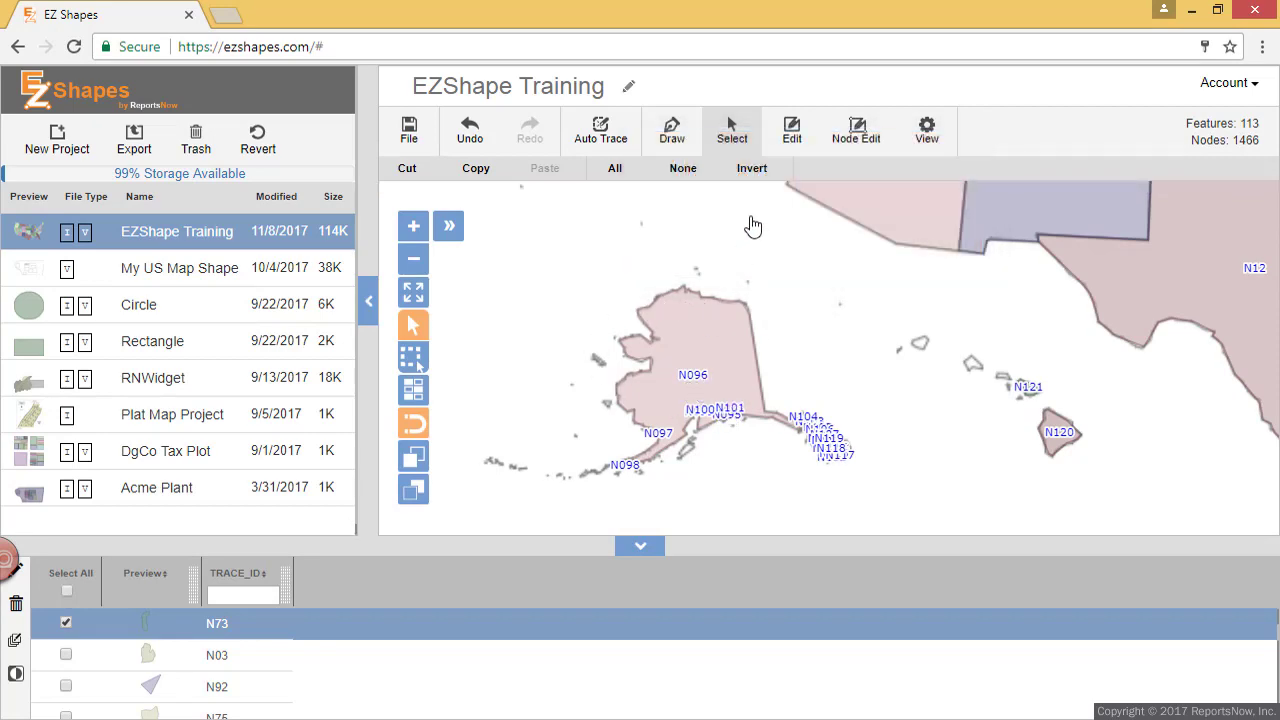
- Switch to Edit mode, select all the traced Alaska shapes with a rectangular selection, and clear the selection
{"action": "left_click", "coordinate": [792, 130]}
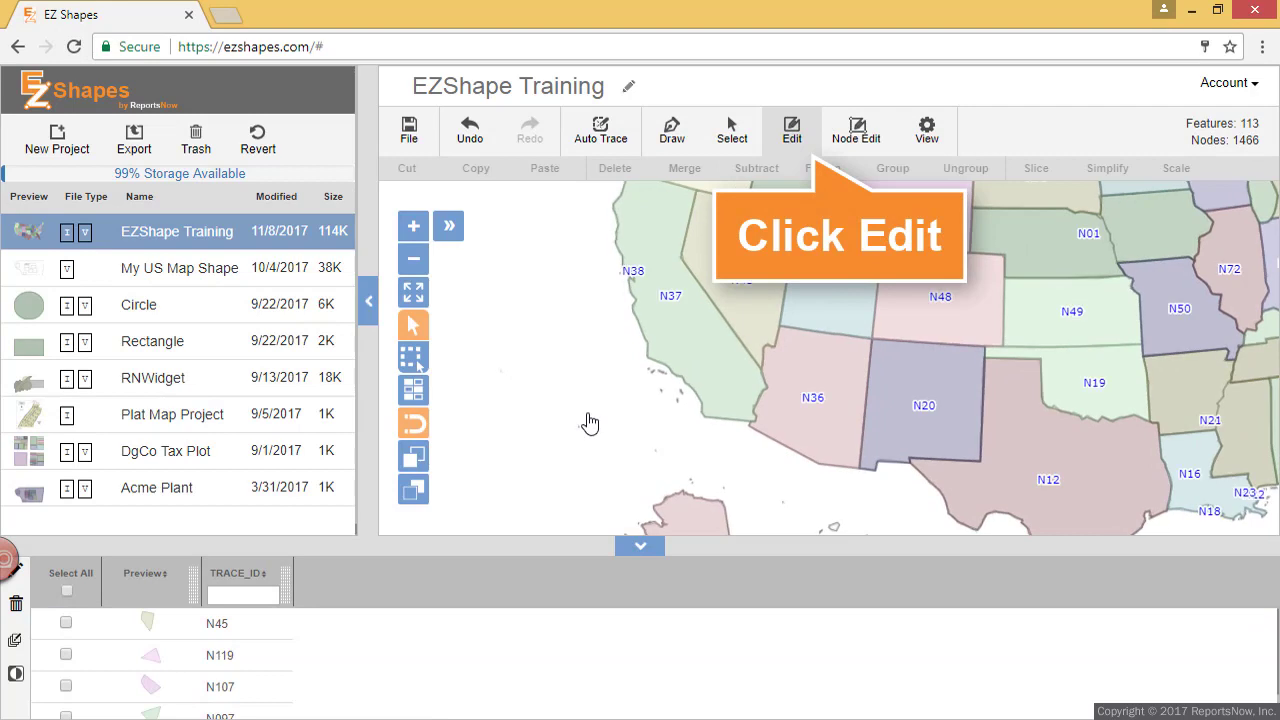
{"action": "left_click_drag", "start_coordinate": [590, 423], "coordinate": [597, 303]}
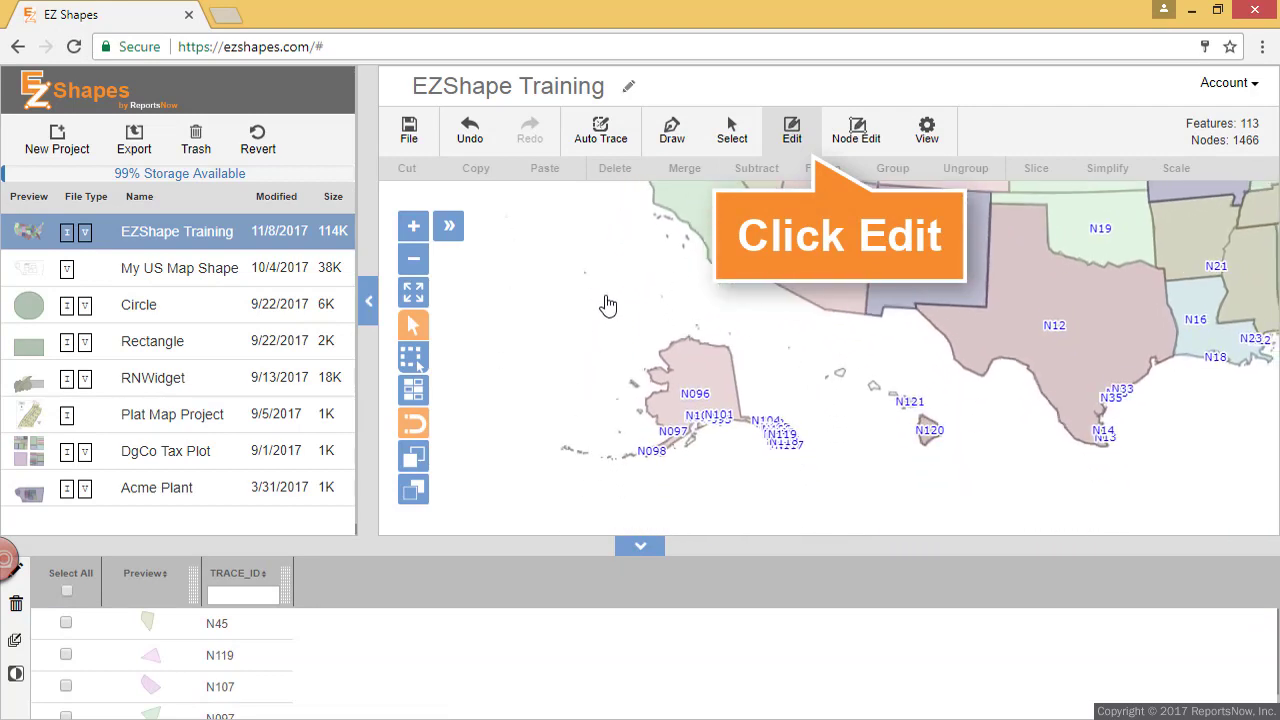
{"action": "scroll", "coordinate": [606, 395], "scroll_direction": "up", "scroll_amount": 2}
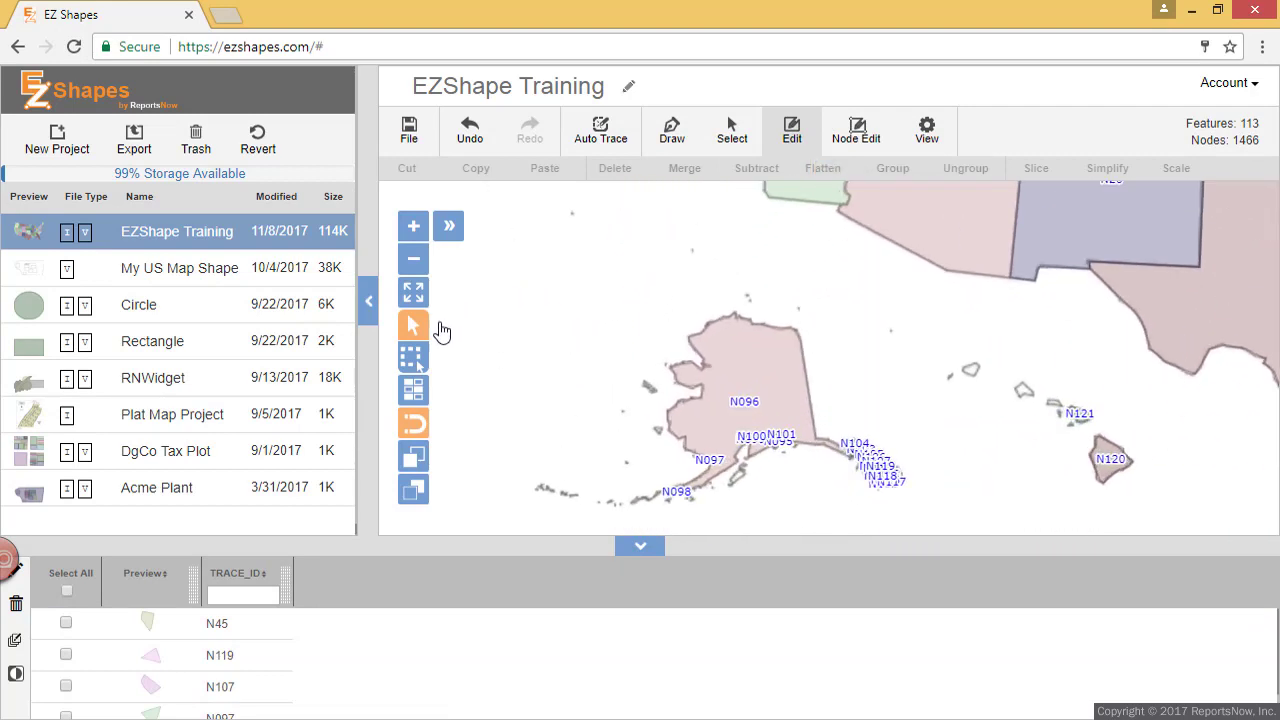
{"action": "left_click", "coordinate": [412, 358]}
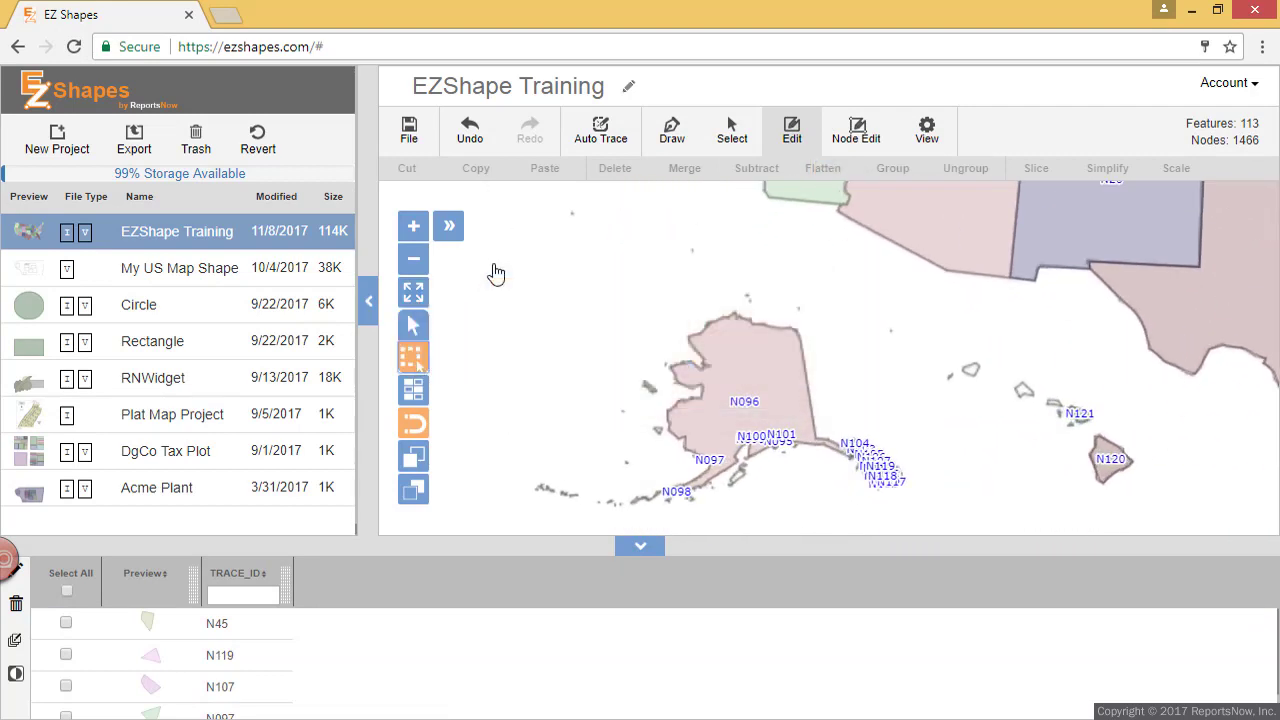
{"action": "left_click_drag", "start_coordinate": [495, 264], "coordinate": [940, 538]}
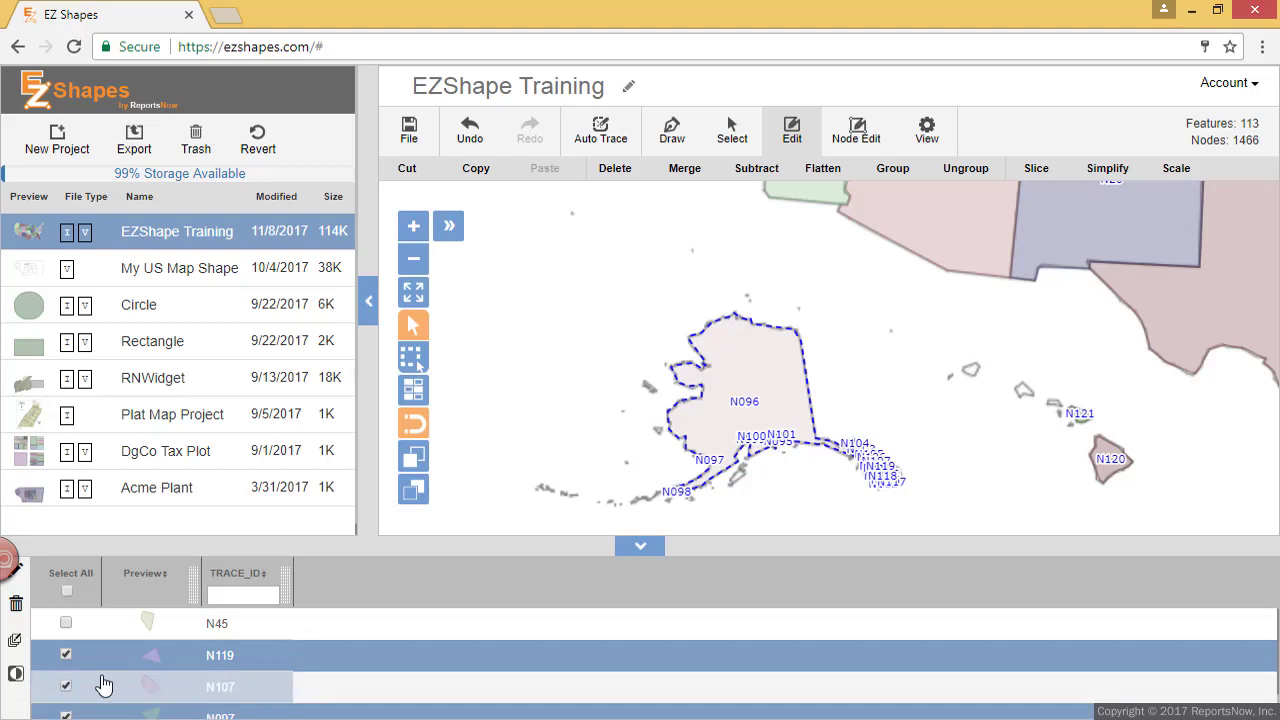
{"action": "left_click", "coordinate": [717, 236]}
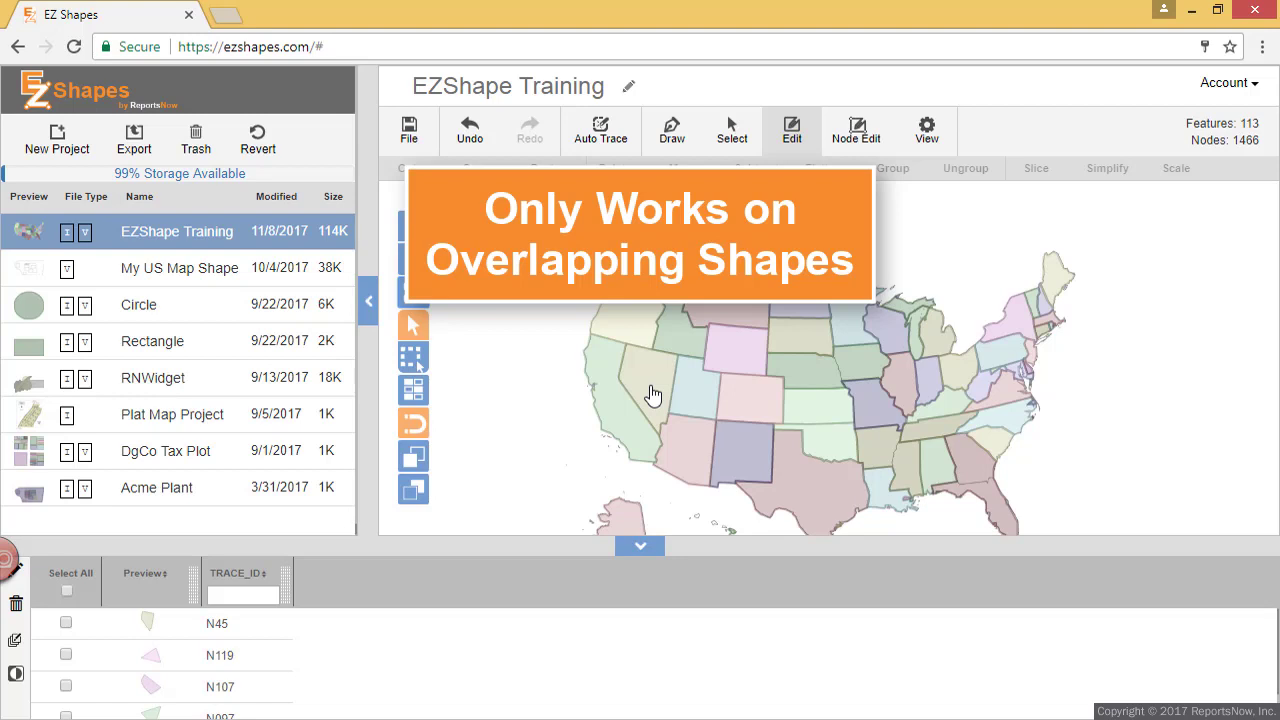
- Enlarge the Nevada shape so that it overlaps its neighbouring states, and deselect it
{"action": "left_click", "coordinate": [652, 394]}
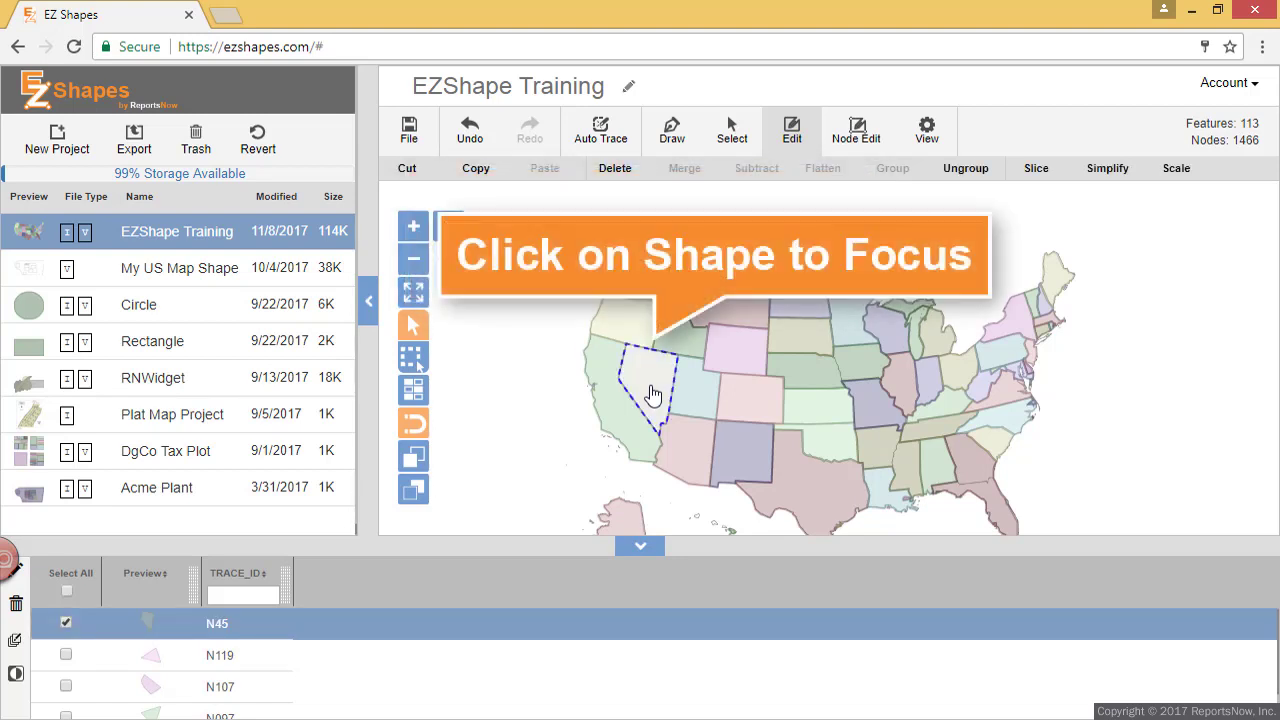
{"action": "left_click", "coordinate": [652, 394]}
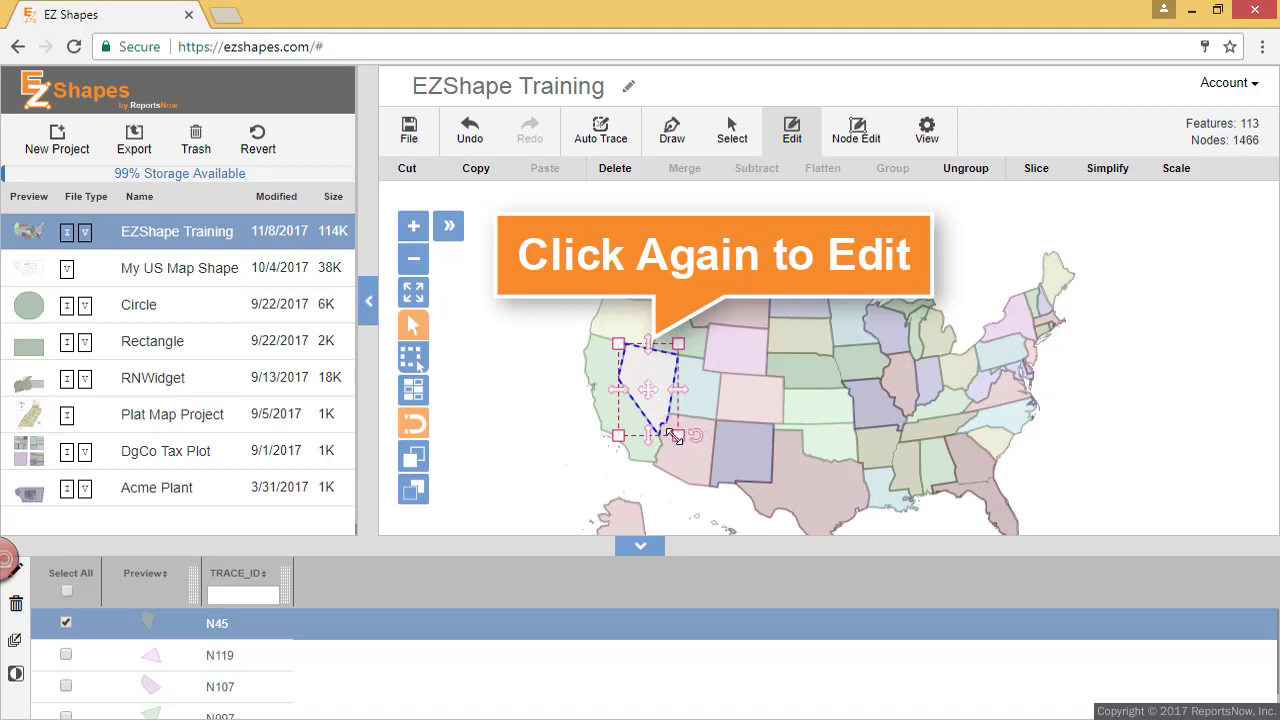
{"action": "left_click_drag", "start_coordinate": [676, 437], "coordinate": [745, 469]}
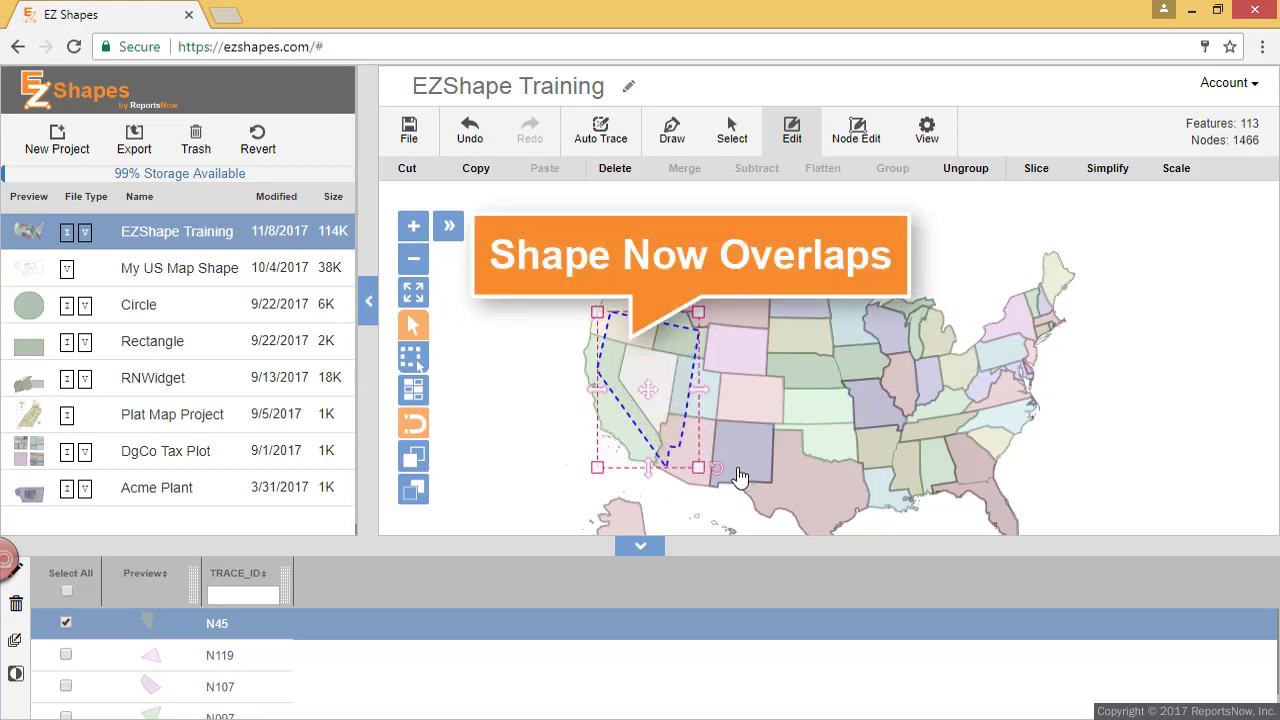
{"action": "left_click", "coordinate": [577, 421]}
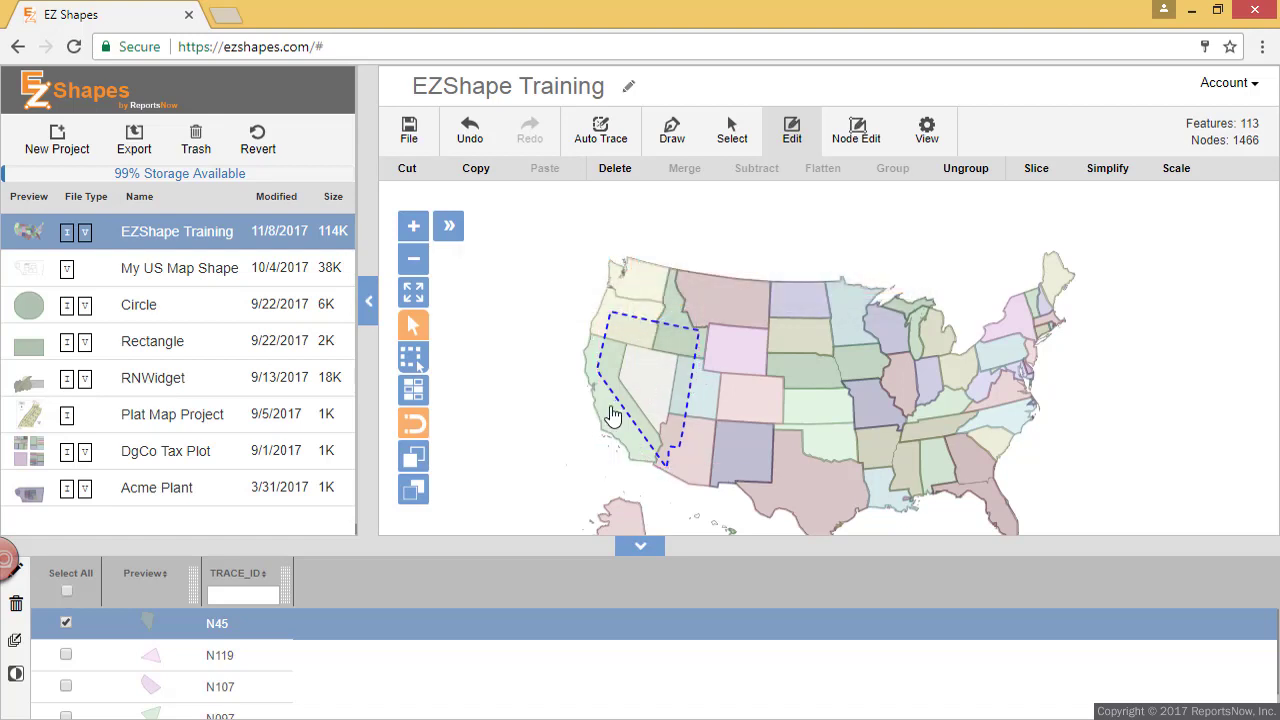
- Subtract the enlarged Nevada shape from the underlying California shape
{"action": "left_click", "coordinate": [613, 415]}
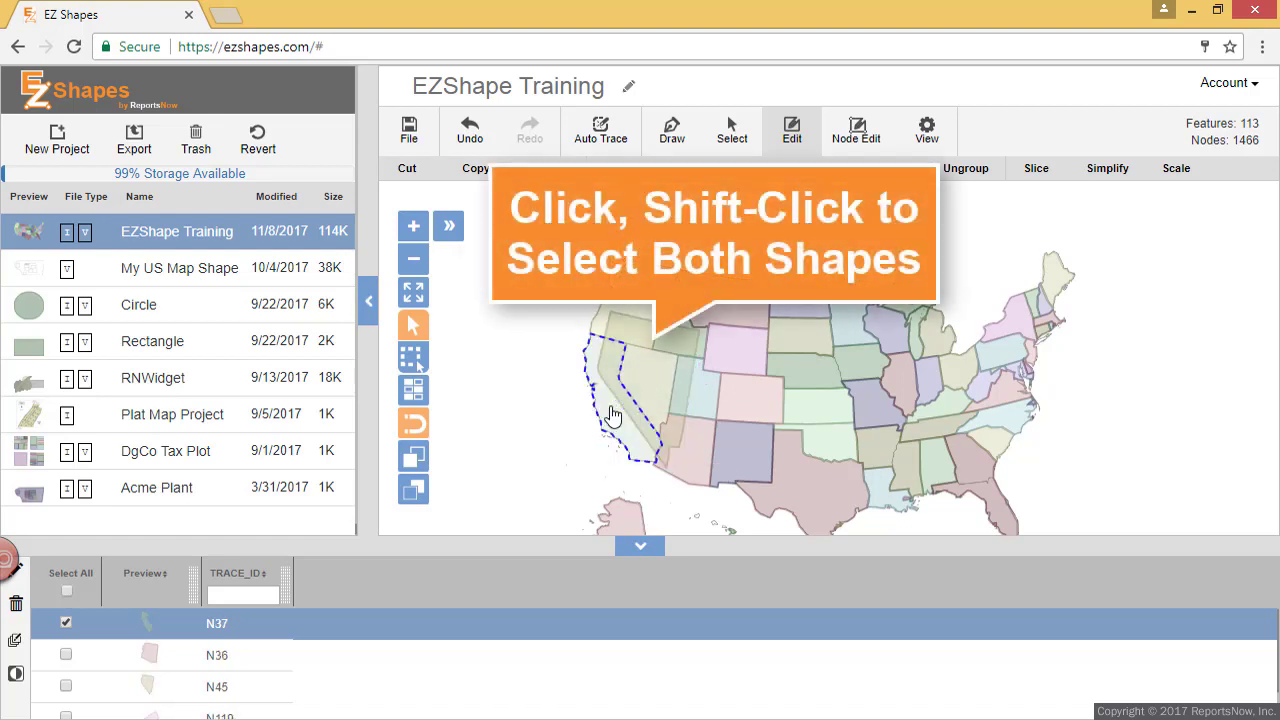
{"action": "left_click", "coordinate": [630, 333], "text": "shift"}
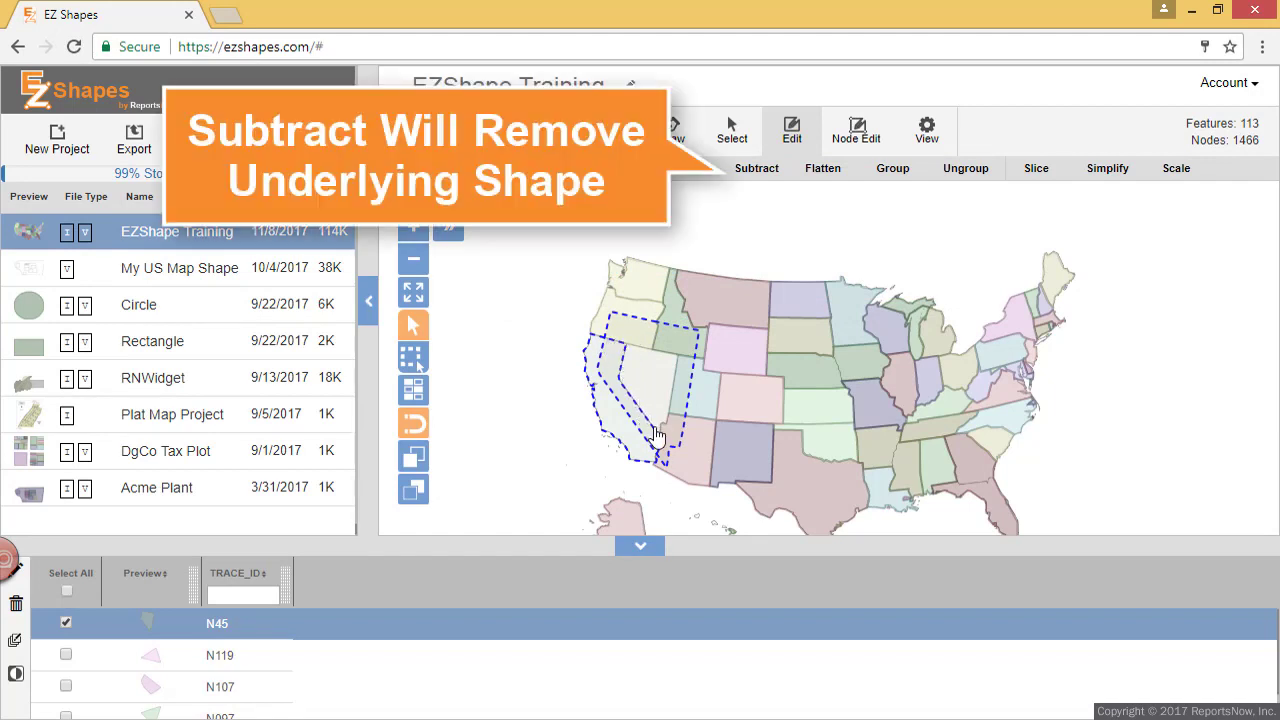
{"action": "left_click", "coordinate": [745, 170]}
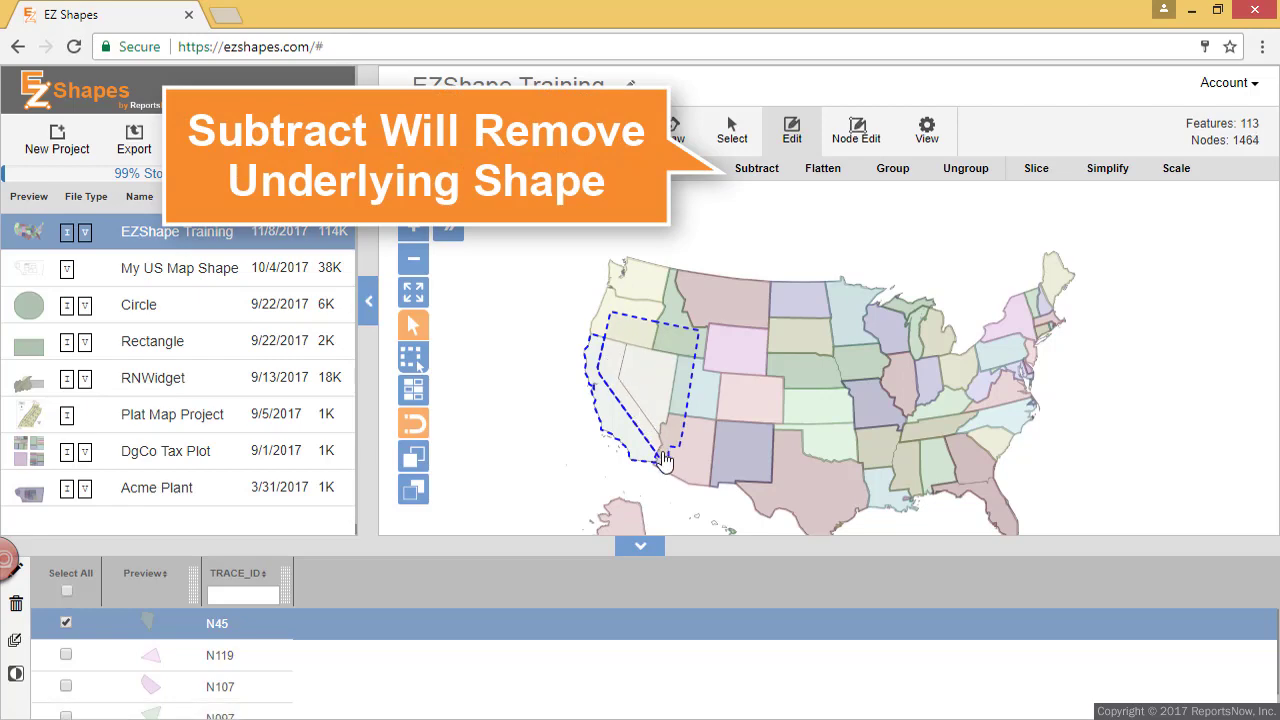
- Undo the subtraction and the preceding edits so Nevada and California regain their original outlines, and clear the selection
{"action": "left_click", "coordinate": [470, 134]}
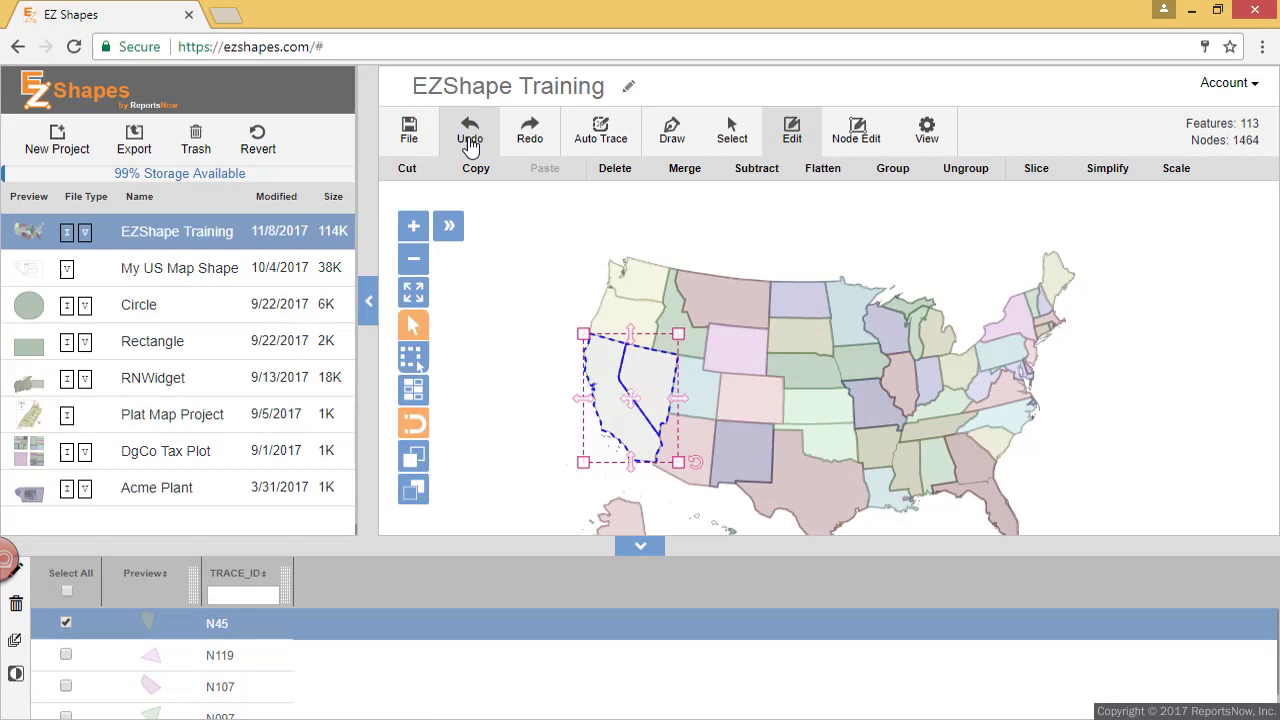
{"action": "left_click", "coordinate": [470, 132]}
{"action": "left_click", "coordinate": [575, 342]}
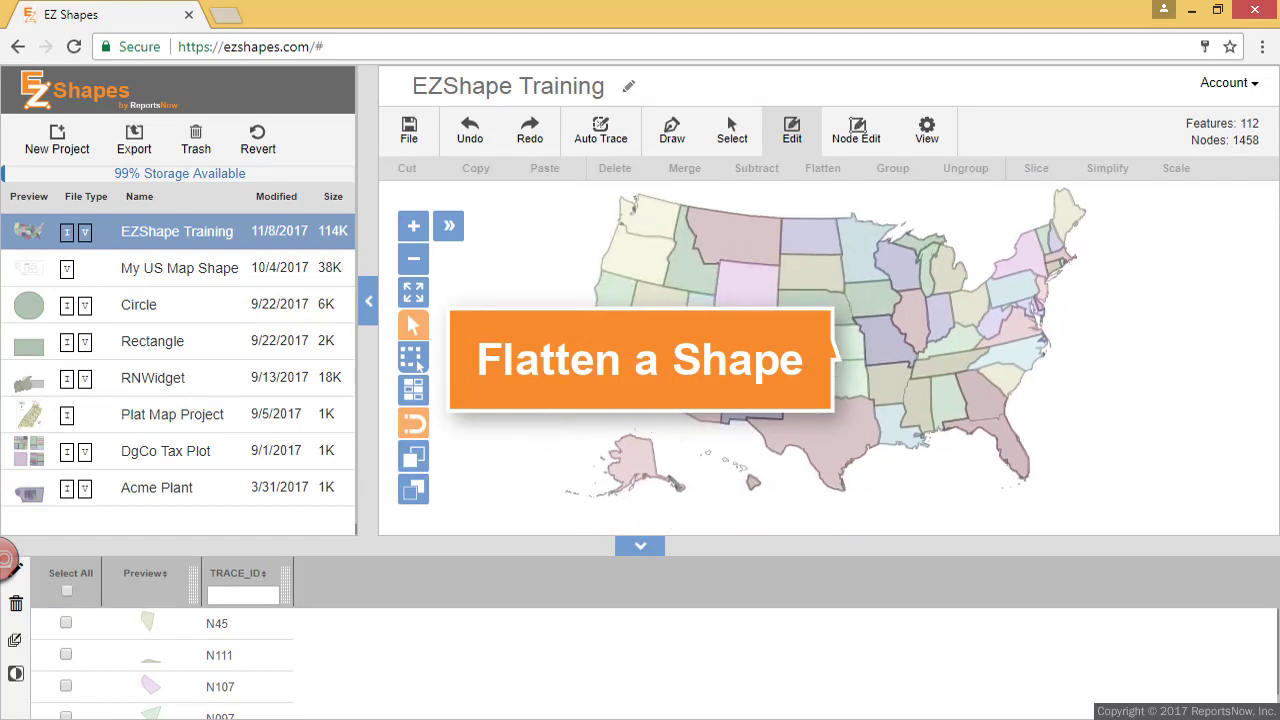
- Move the southeastern corner node of the Arizona shape eastward to overlap New Mexico, and return to Edit mode with nothing selected
{"action": "left_click", "coordinate": [677, 403]}
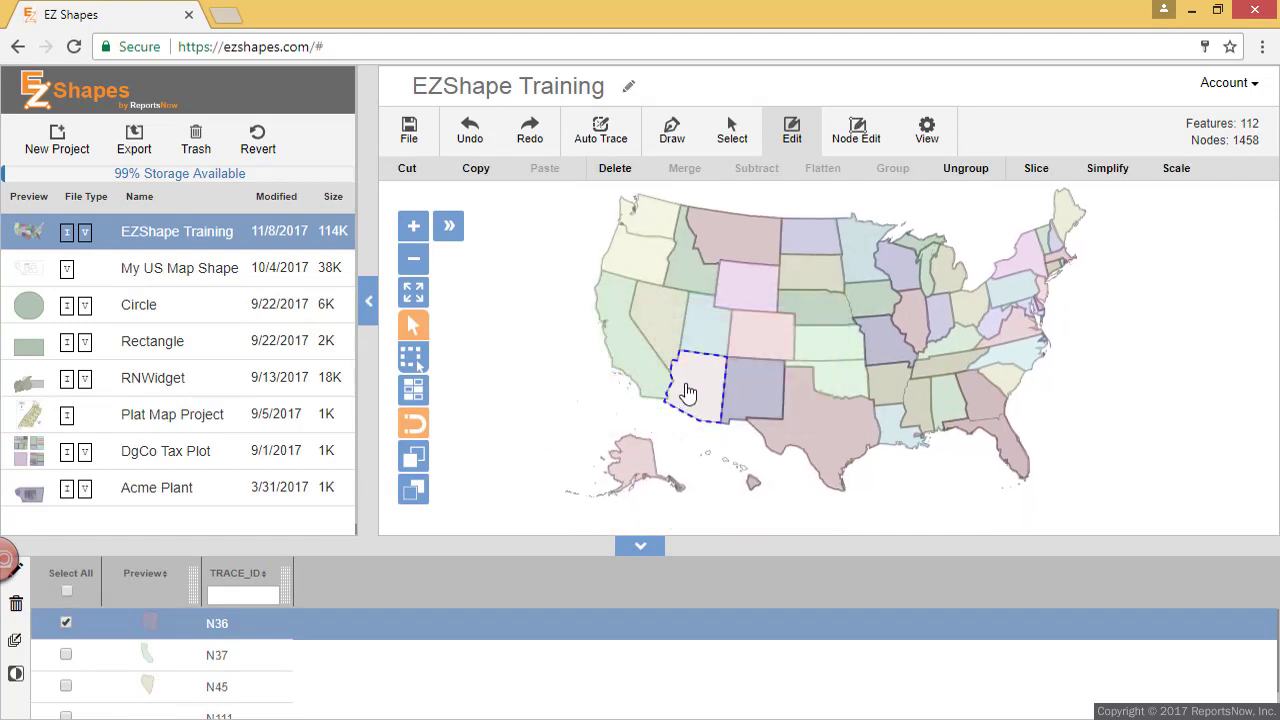
{"action": "left_click", "coordinate": [856, 130]}
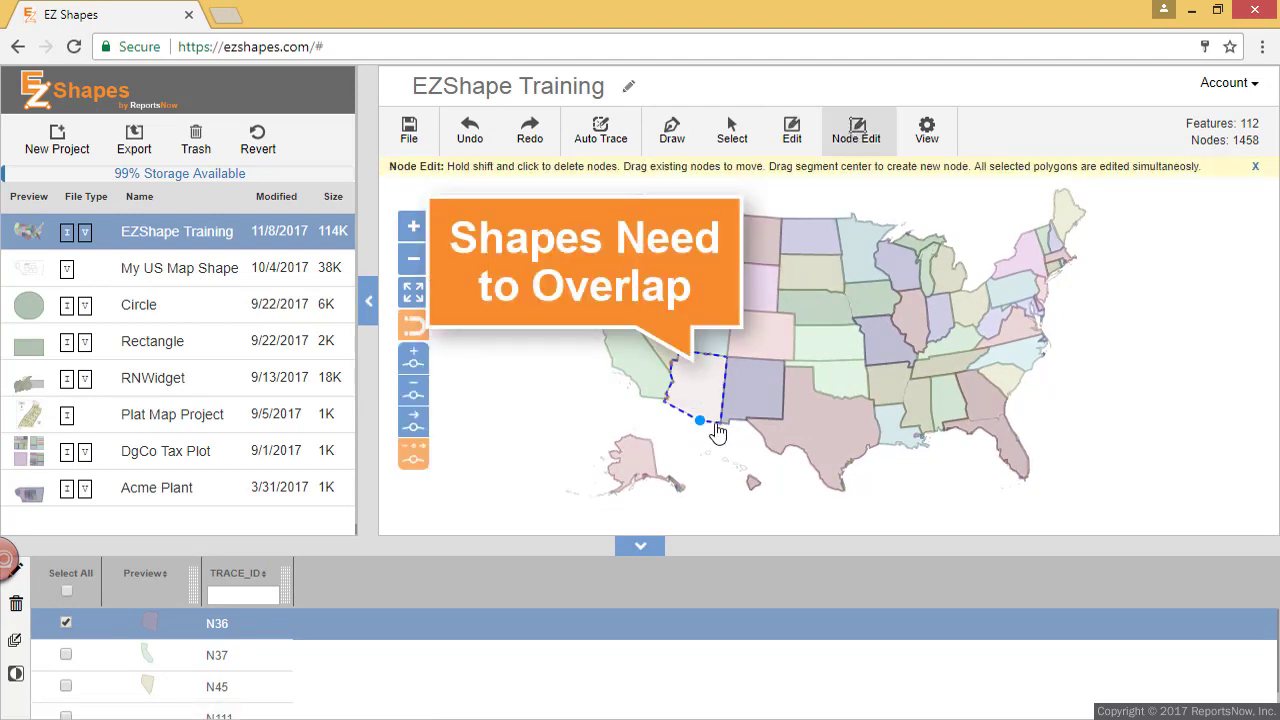
{"action": "left_click_drag", "start_coordinate": [718, 421], "coordinate": [738, 428]}
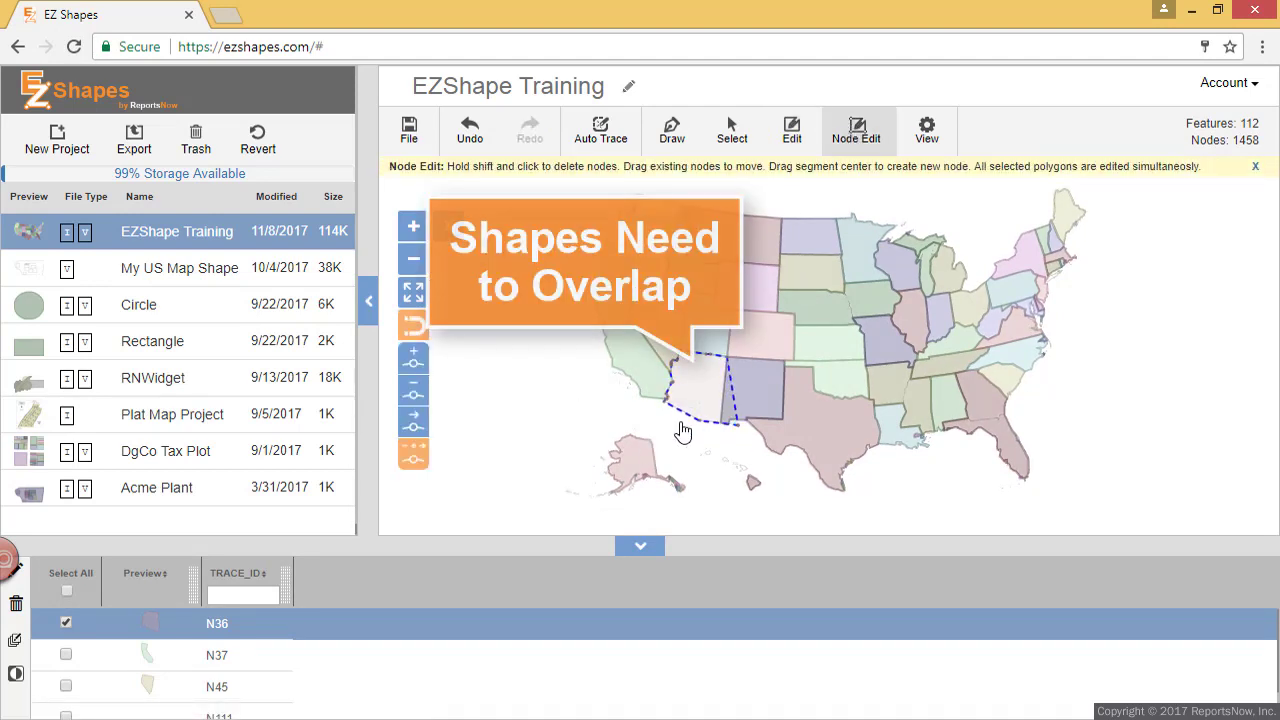
{"action": "left_click", "coordinate": [791, 130]}
{"action": "left_click", "coordinate": [565, 352]}
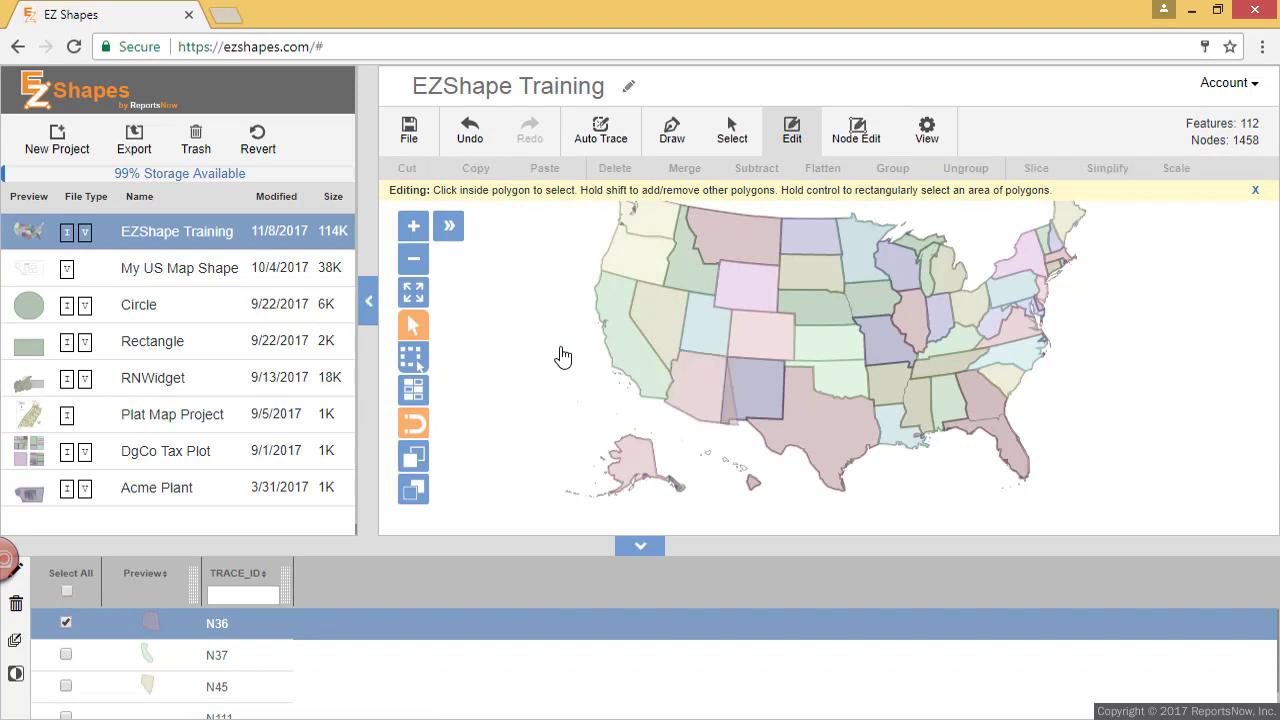
- Flatten the overlapping Arizona and New Mexico shapes together
{"action": "left_click", "coordinate": [709, 390]}
{"action": "left_click", "coordinate": [747, 385]}
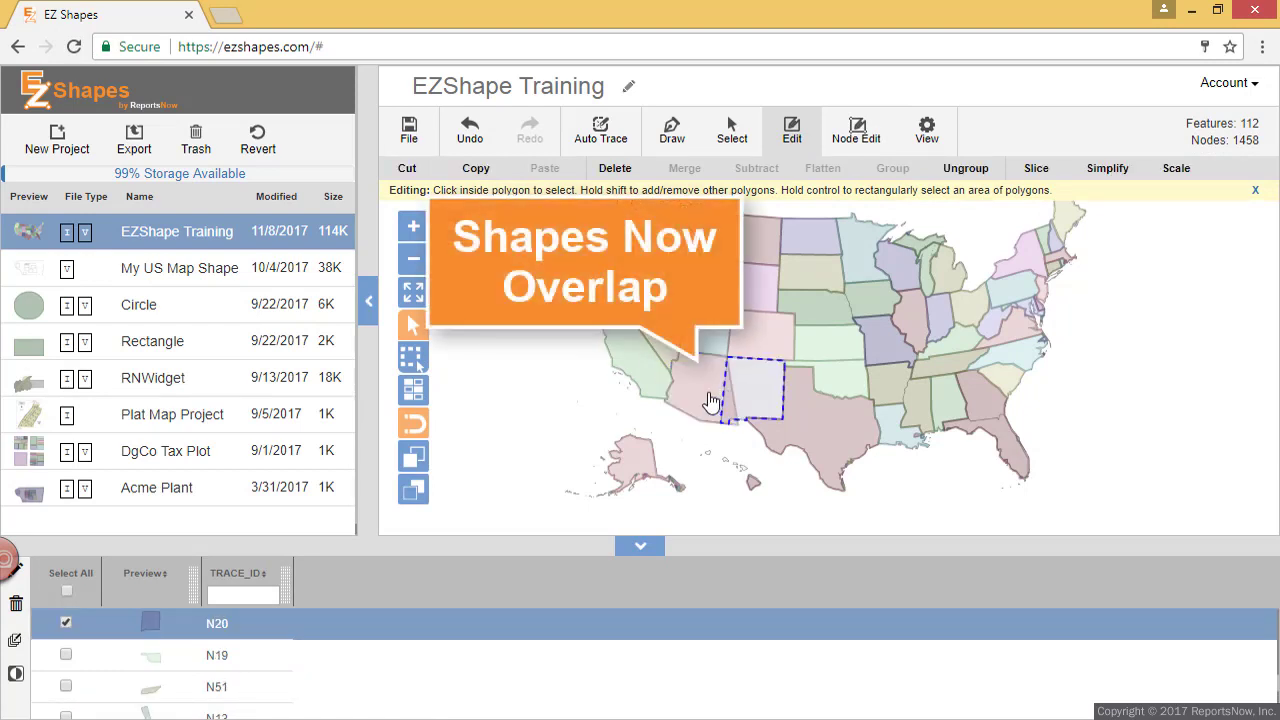
{"action": "left_click", "coordinate": [707, 401]}
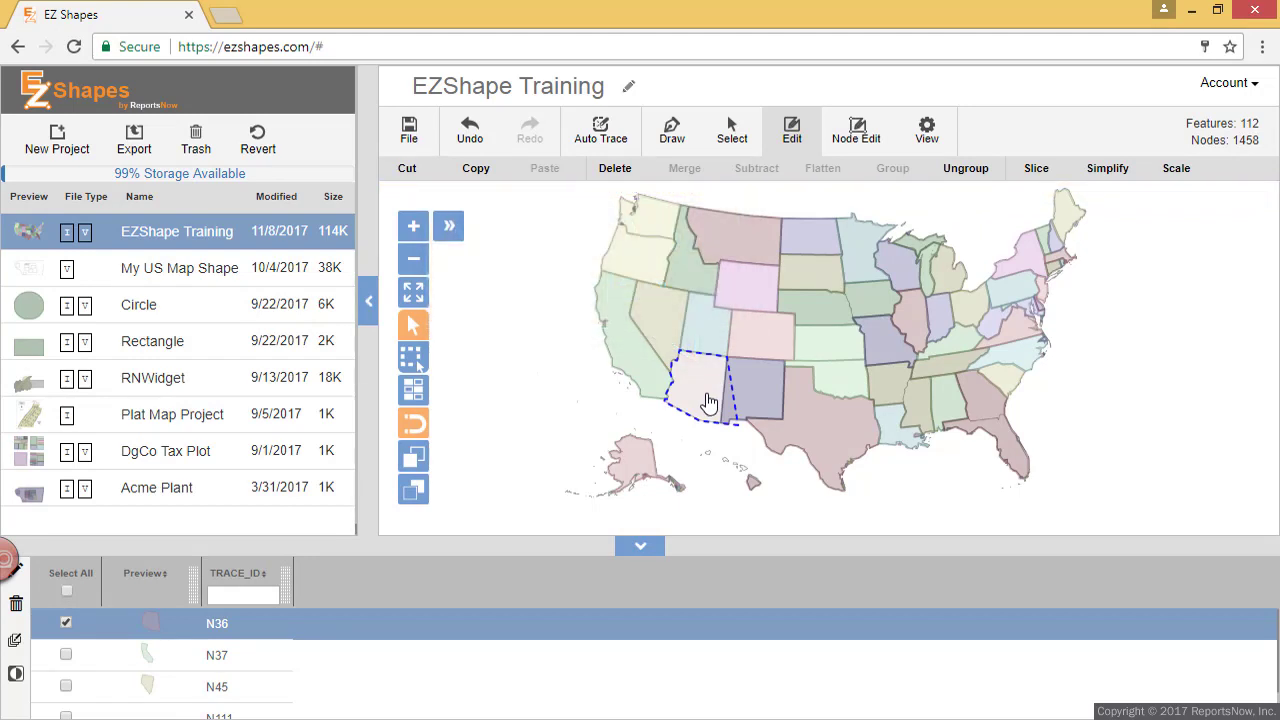
{"action": "left_click", "coordinate": [745, 398], "text": "shift"}
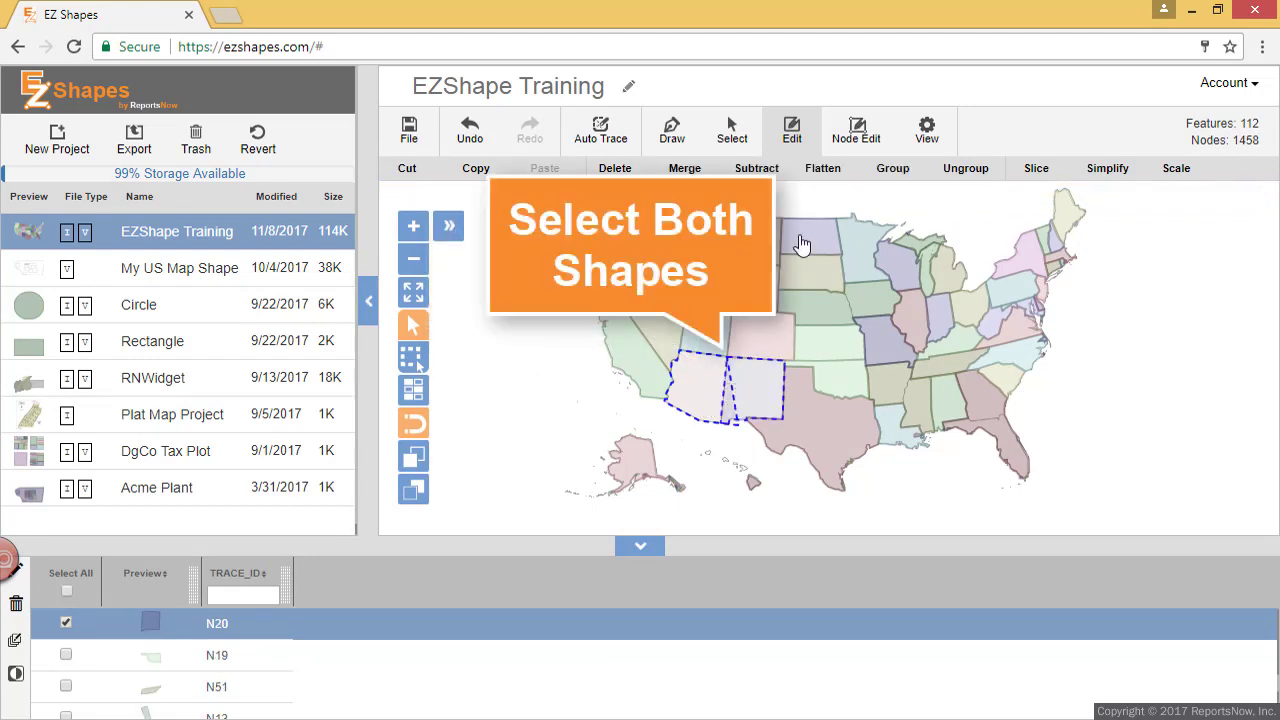
{"action": "left_click", "coordinate": [823, 169]}
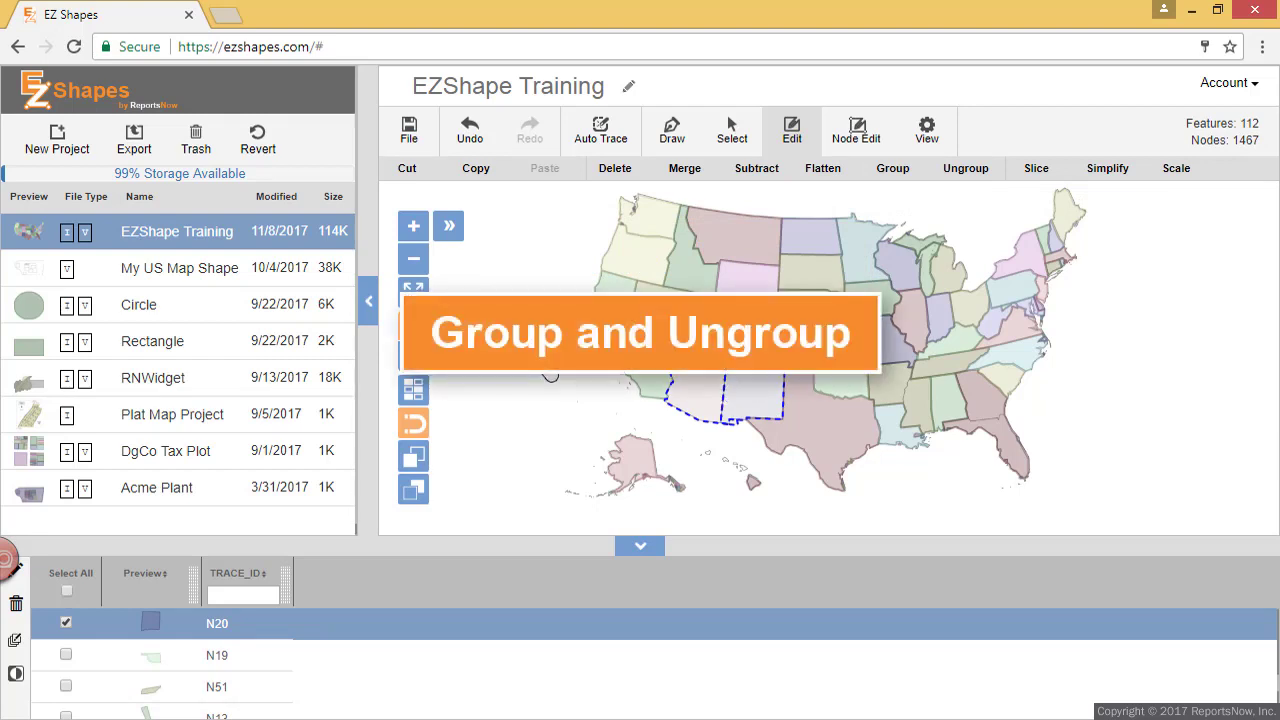
- Group the Arizona and New Mexico shapes, select the group, and ungroup it again
{"action": "left_click", "coordinate": [893, 170]}
{"action": "left_click", "coordinate": [737, 405]}
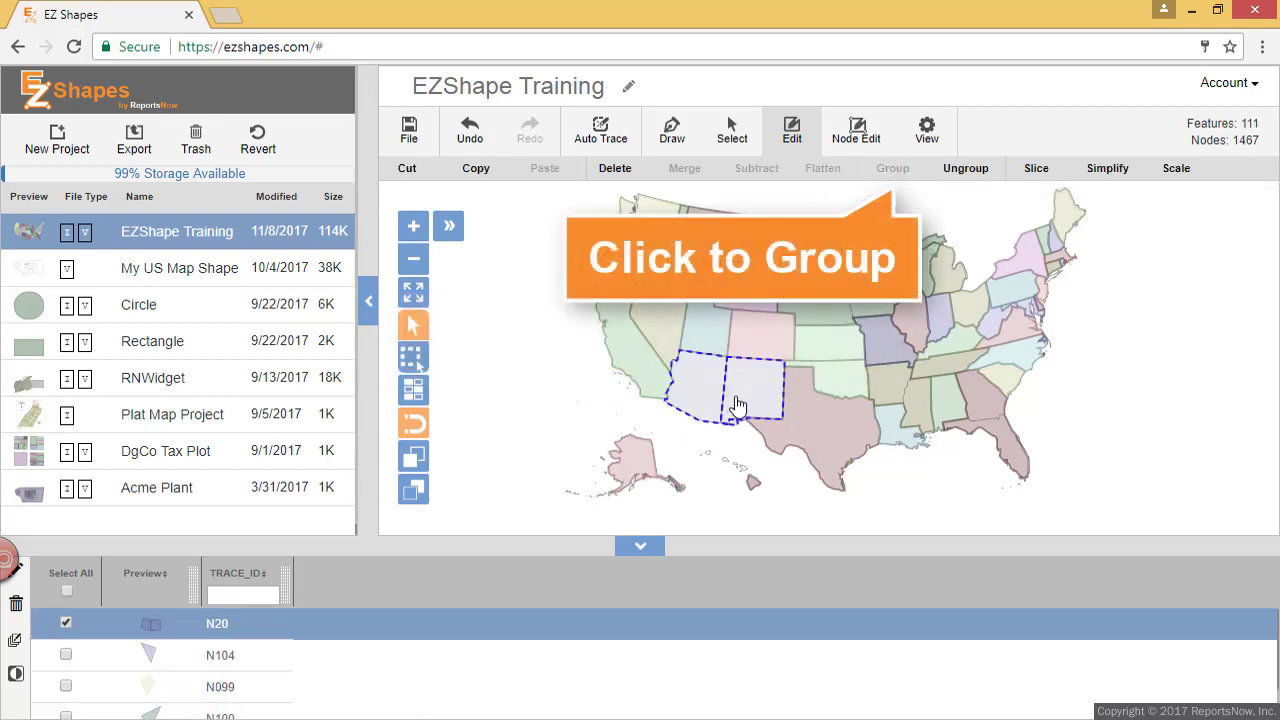
{"action": "key", "text": "ctrl+shift+g"}
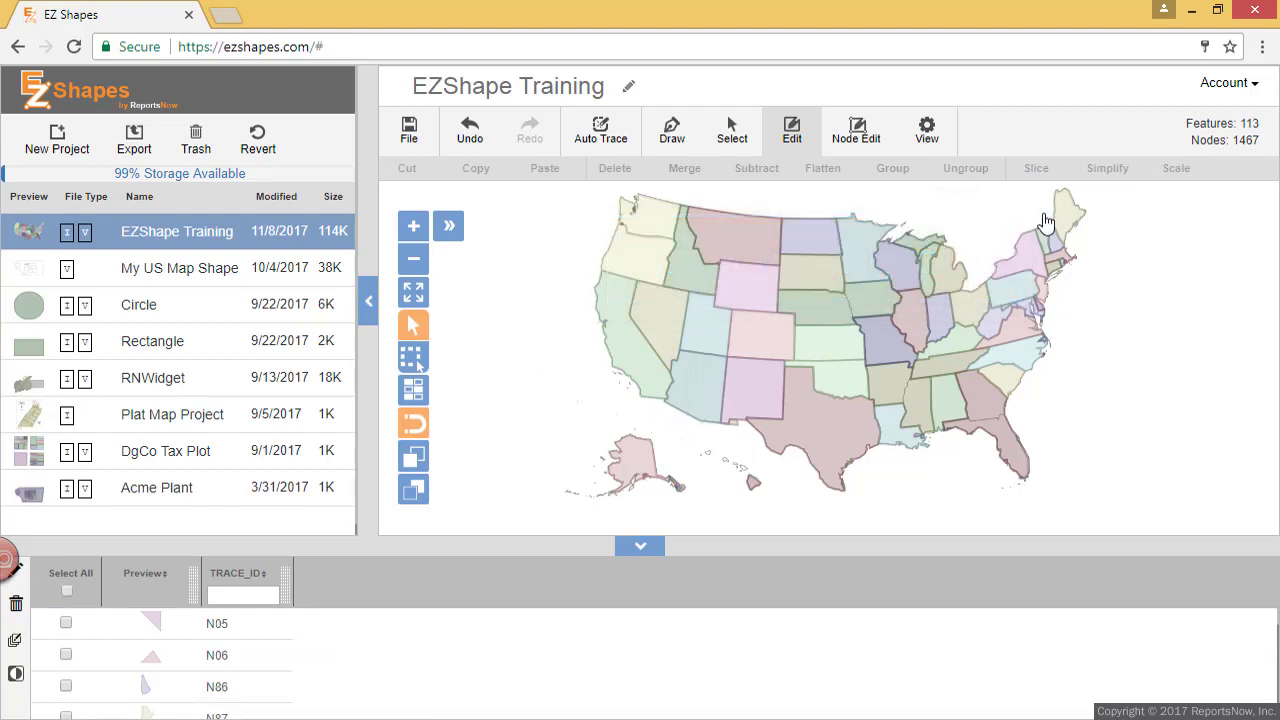
- Slice the combined Georgia and Florida shape in two along the state border, select the Georgia part, and clear the selection
{"action": "left_click", "coordinate": [1002, 420]}
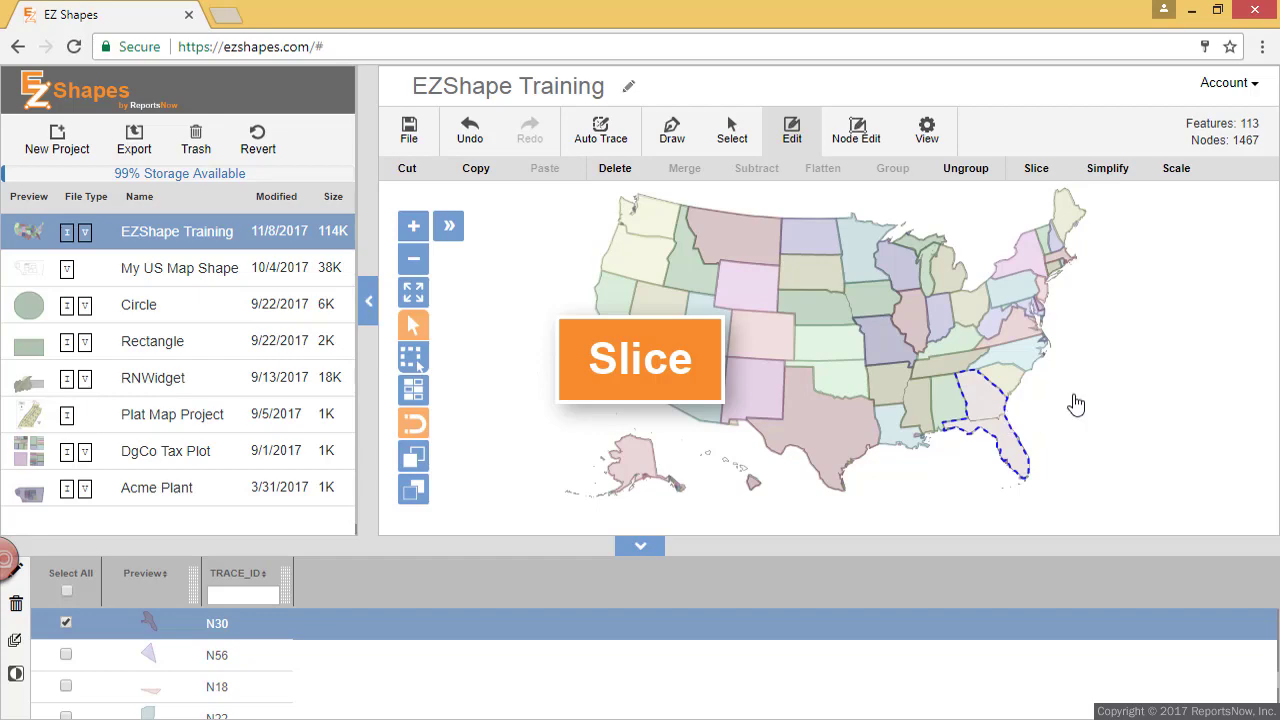
{"action": "scroll", "coordinate": [1074, 403], "scroll_direction": "up", "scroll_amount": 5}
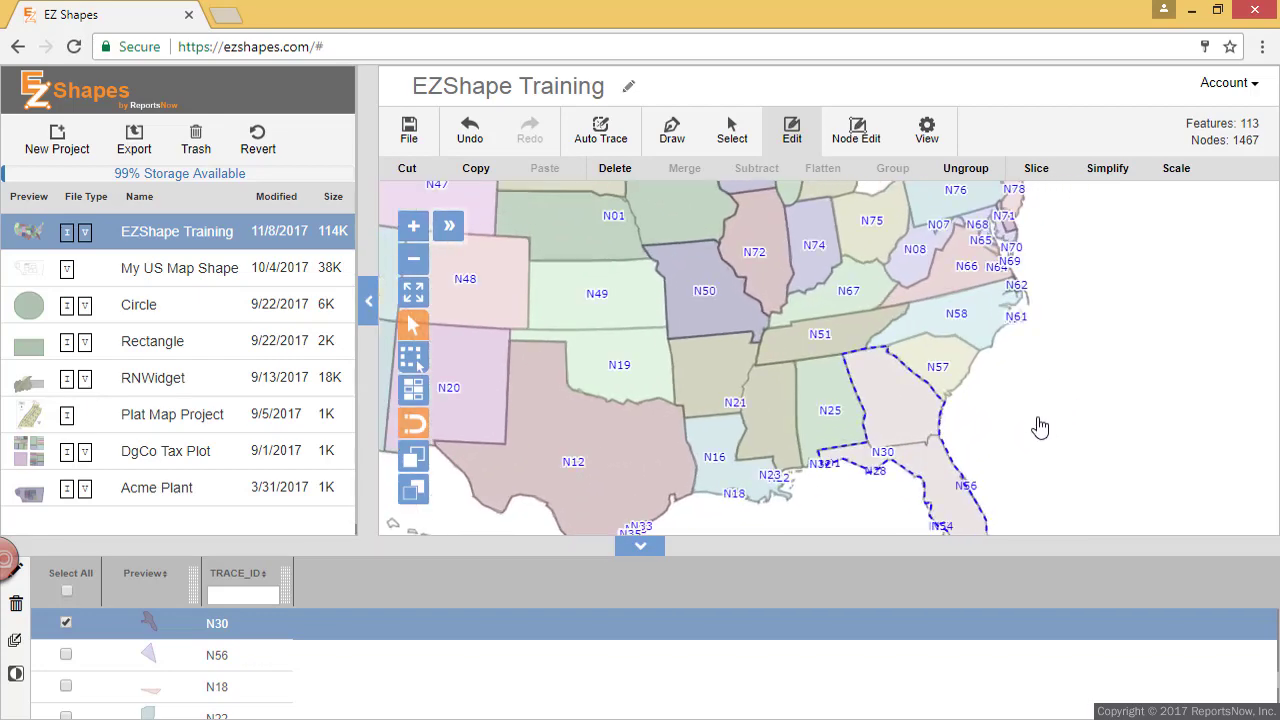
{"action": "left_click_drag", "start_coordinate": [1047, 393], "coordinate": [1051, 365]}
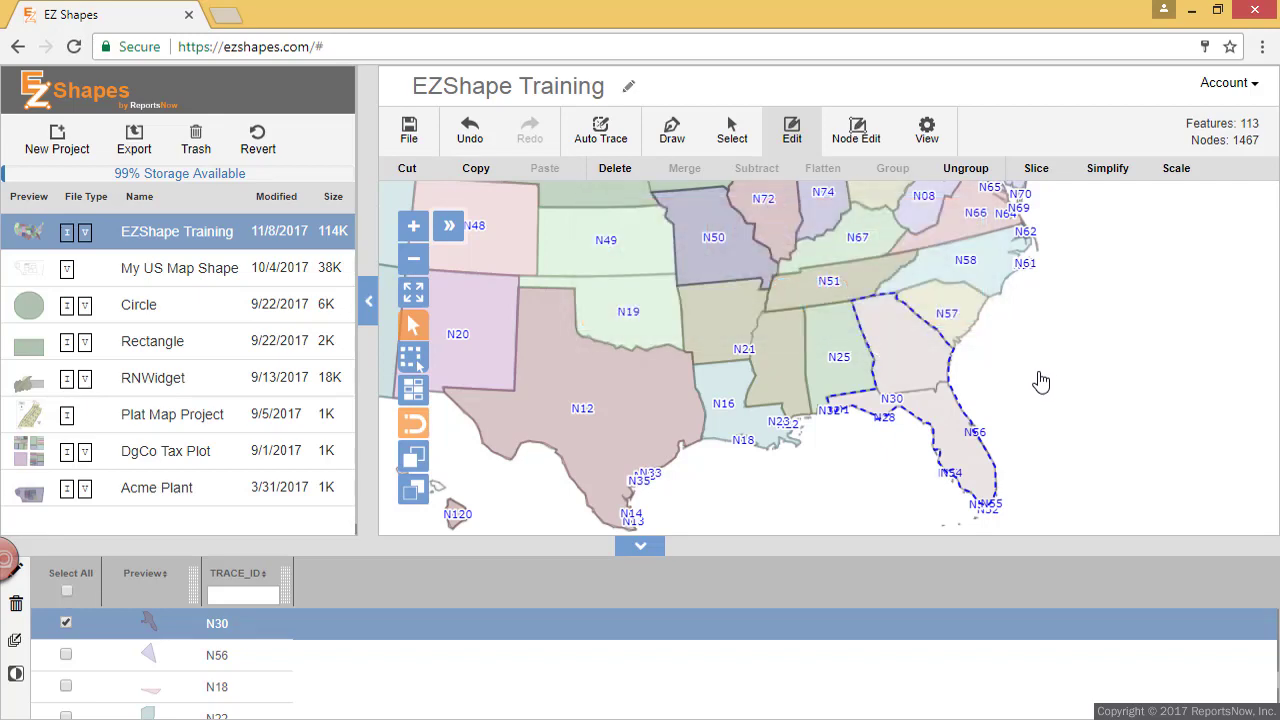
{"action": "left_click", "coordinate": [1035, 170]}
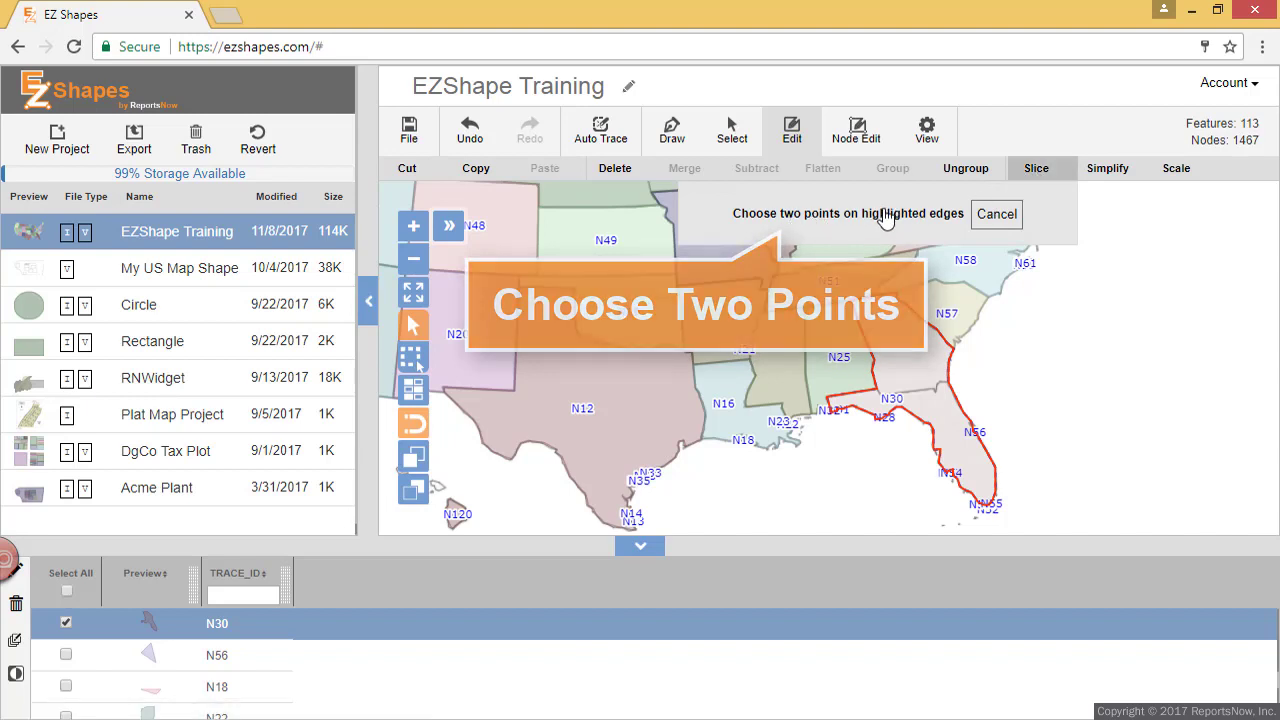
{"action": "left_click", "coordinate": [879, 387]}
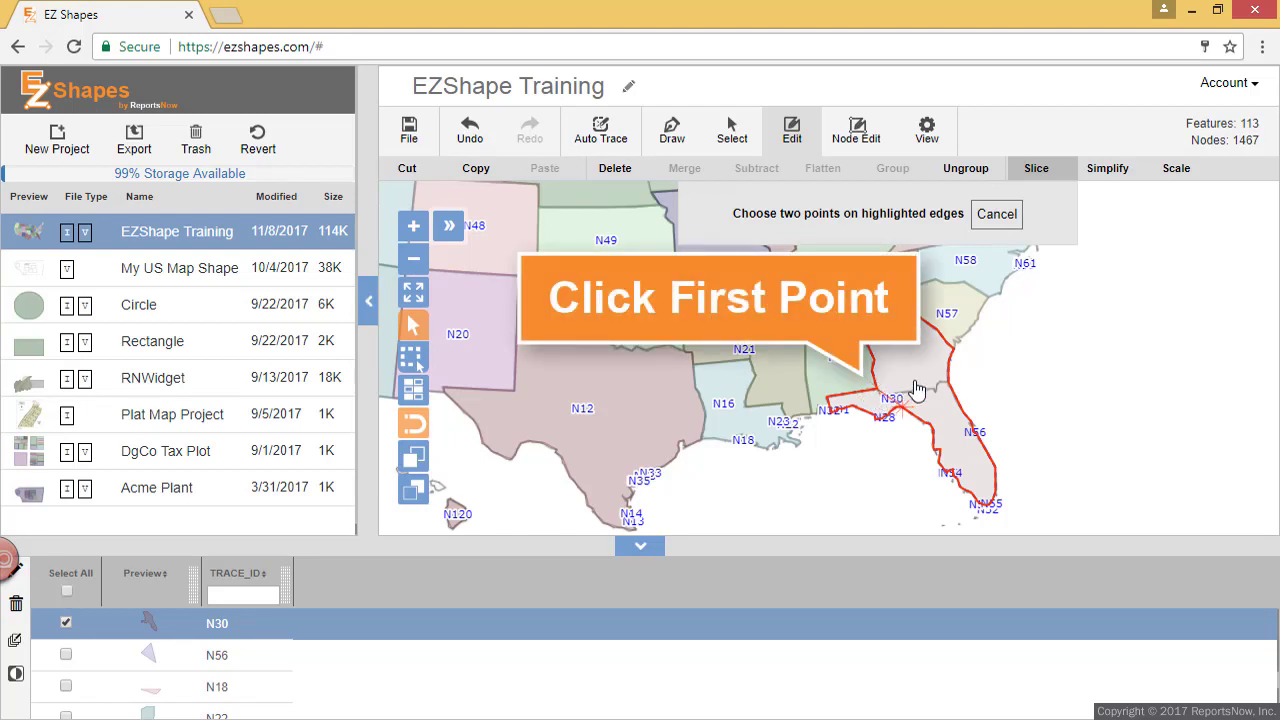
{"action": "left_click", "coordinate": [945, 379]}
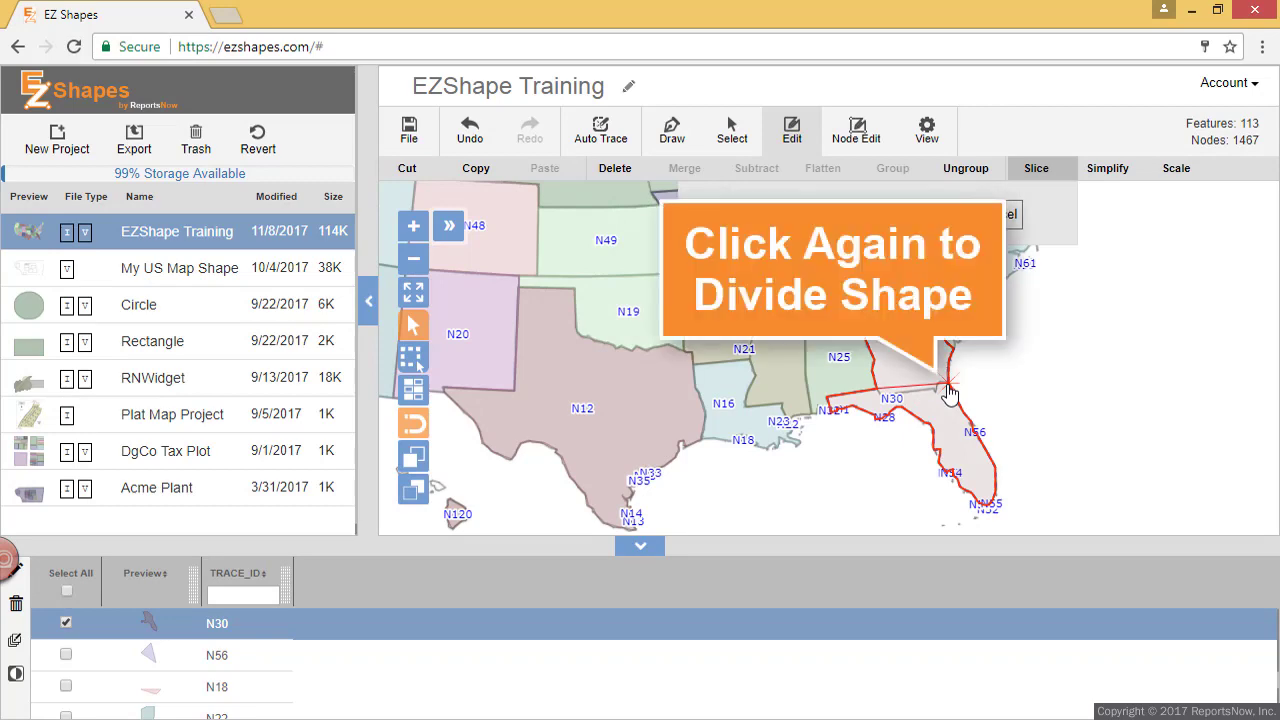
{"action": "left_click", "coordinate": [949, 390]}
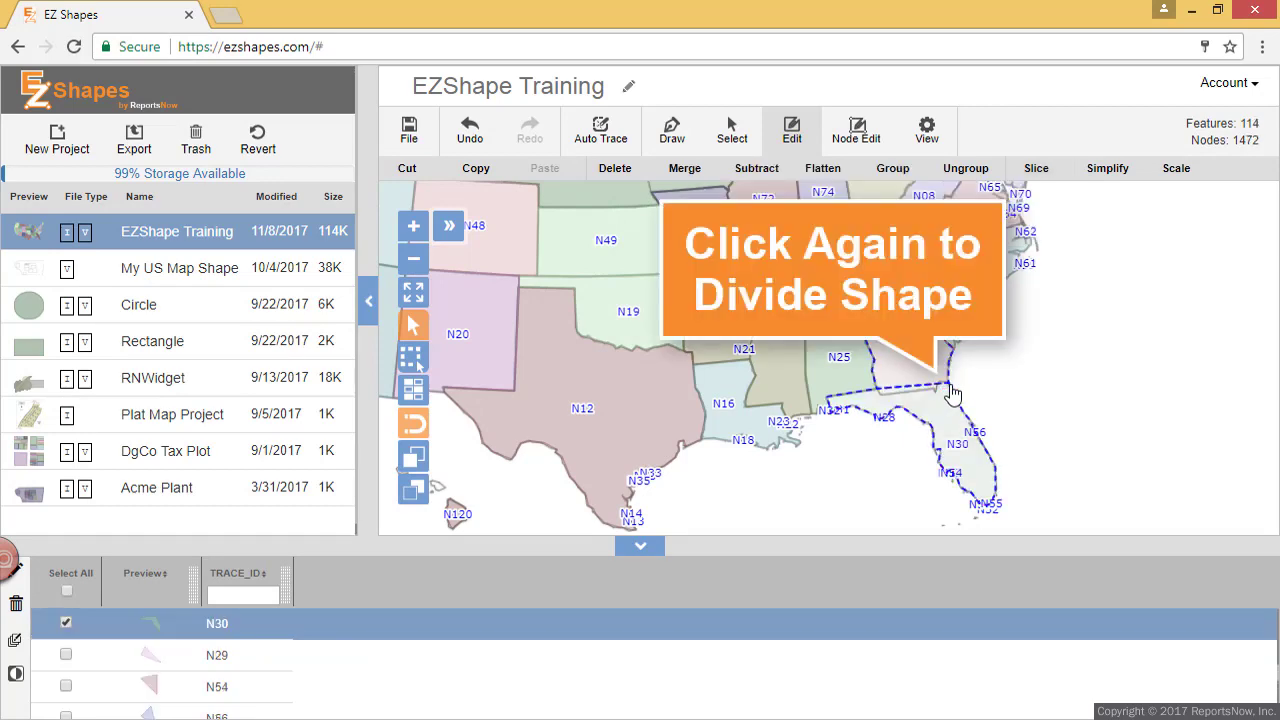
{"action": "left_click", "coordinate": [935, 388]}
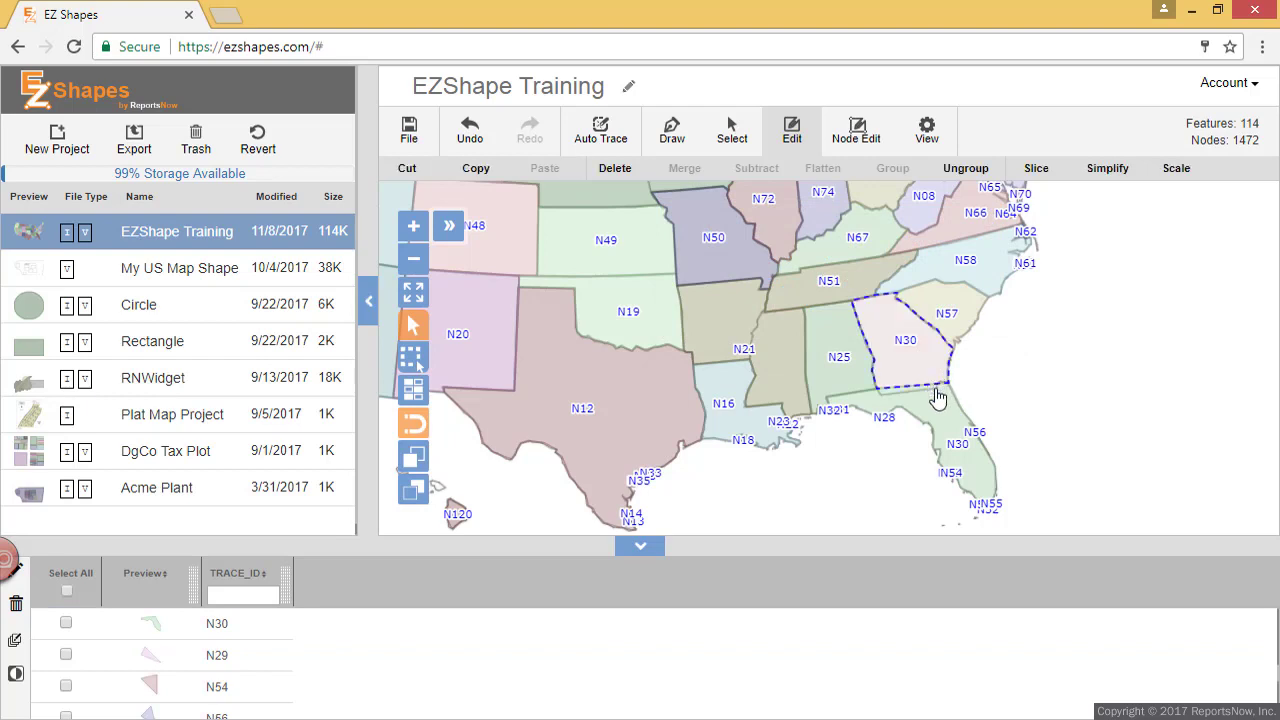
{"action": "left_click", "coordinate": [934, 384]}
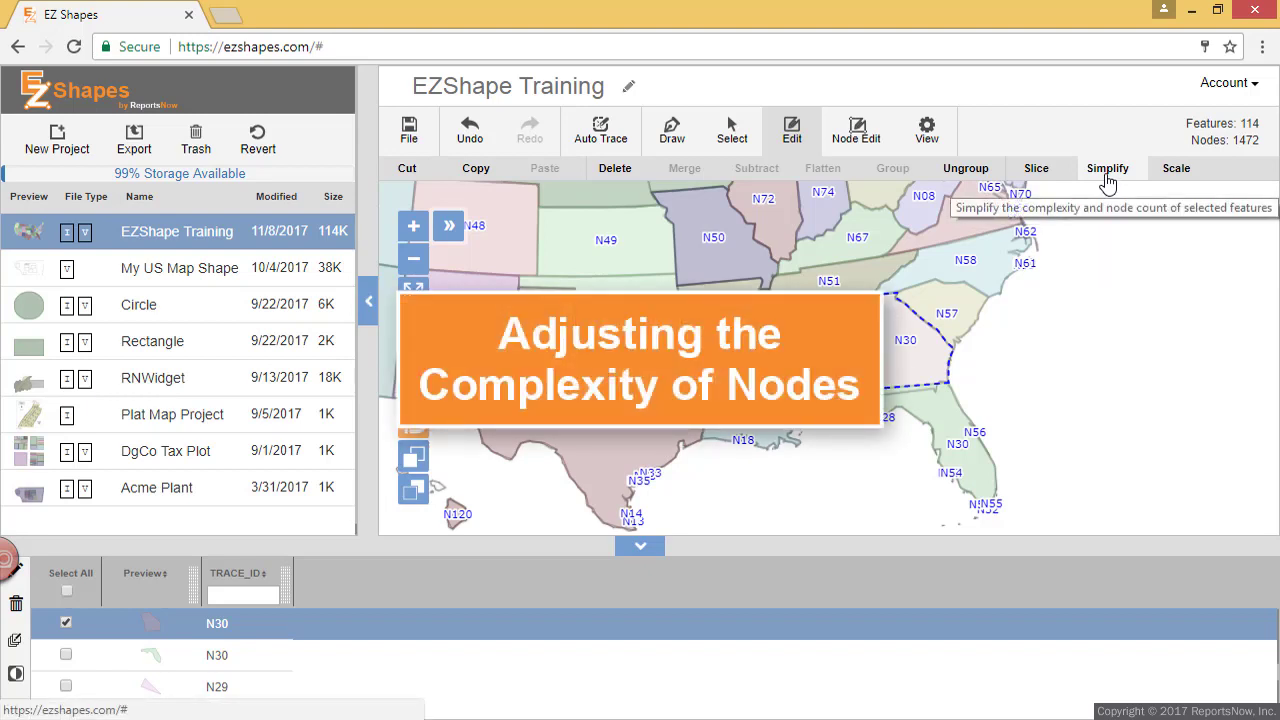
{"action": "left_click", "coordinate": [847, 452]}
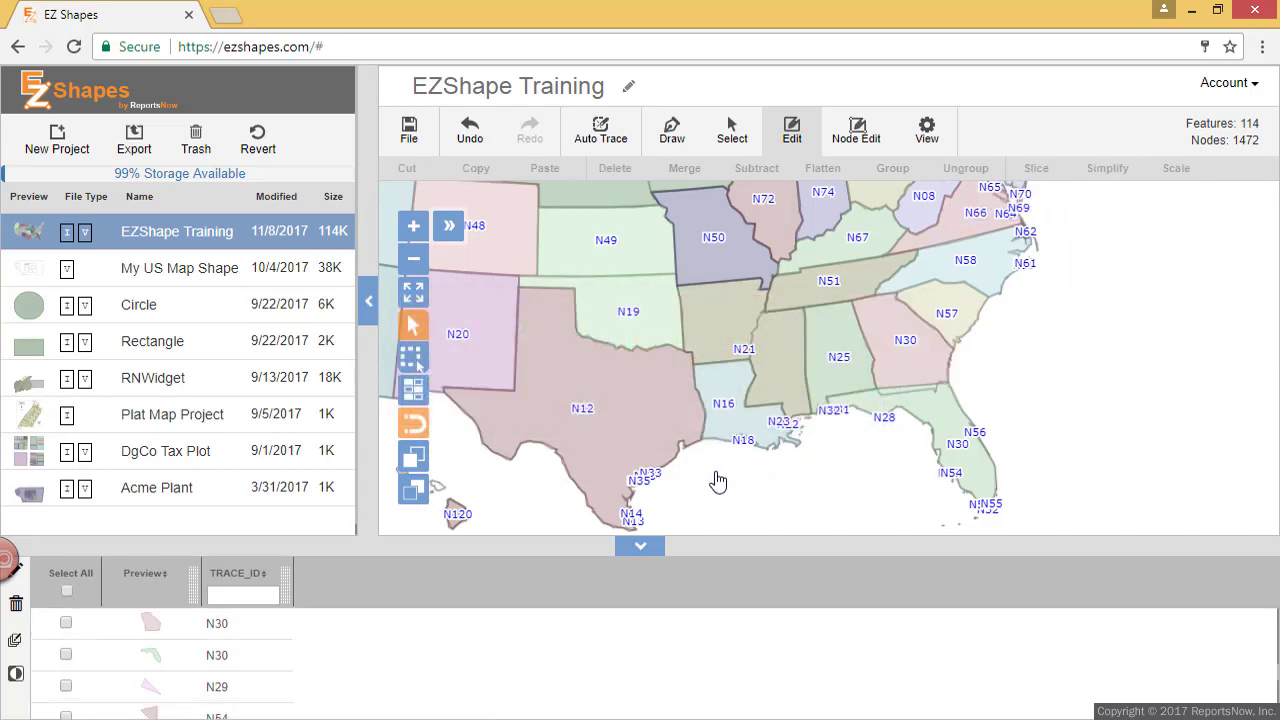
- Try Simplify on the Texas shape, reducing it to the lowest complexity and restoring the highest, and cancel without applying
{"action": "scroll", "coordinate": [702, 490], "scroll_direction": "up", "scroll_amount": 3}
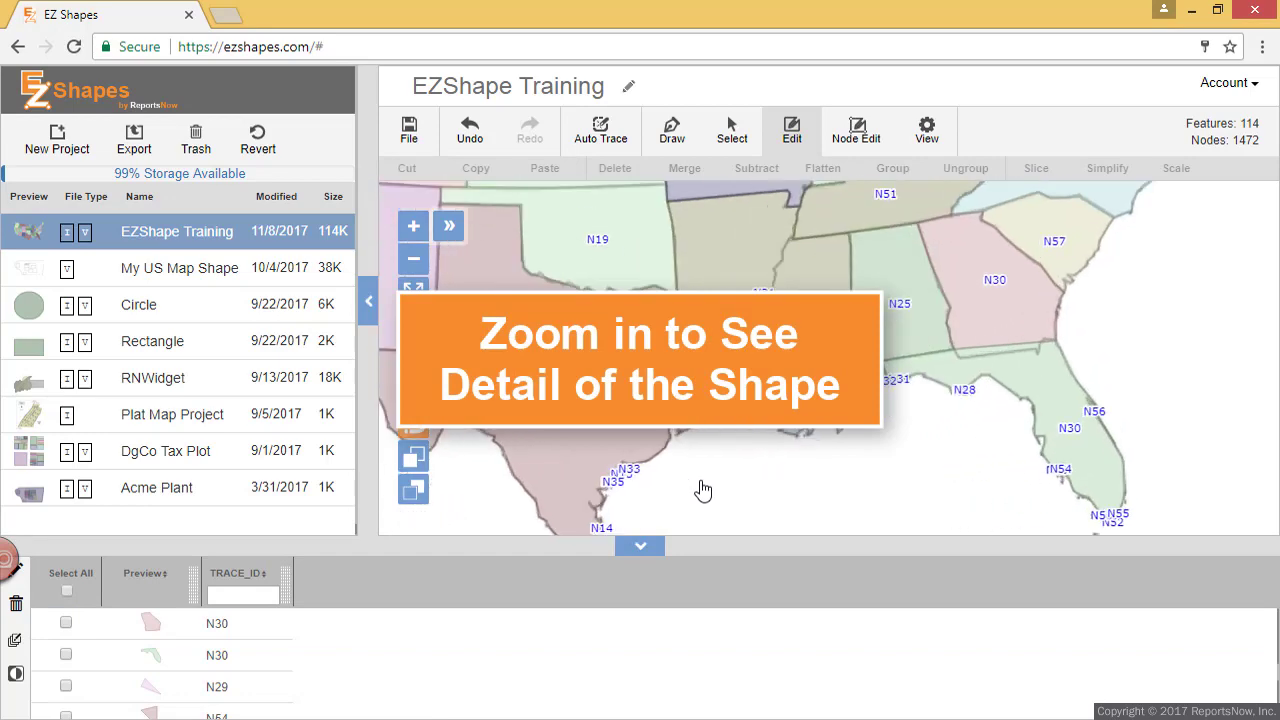
{"action": "left_click_drag", "start_coordinate": [709, 472], "coordinate": [842, 378]}
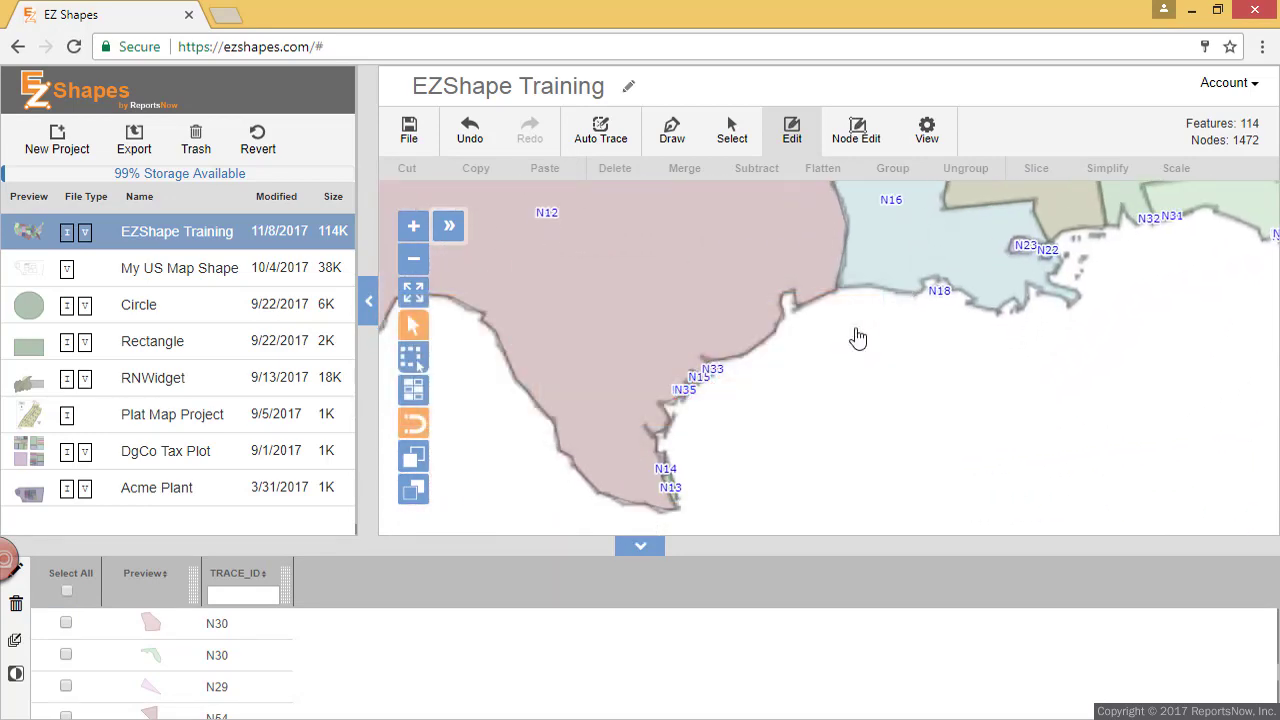
{"action": "left_click", "coordinate": [780, 271]}
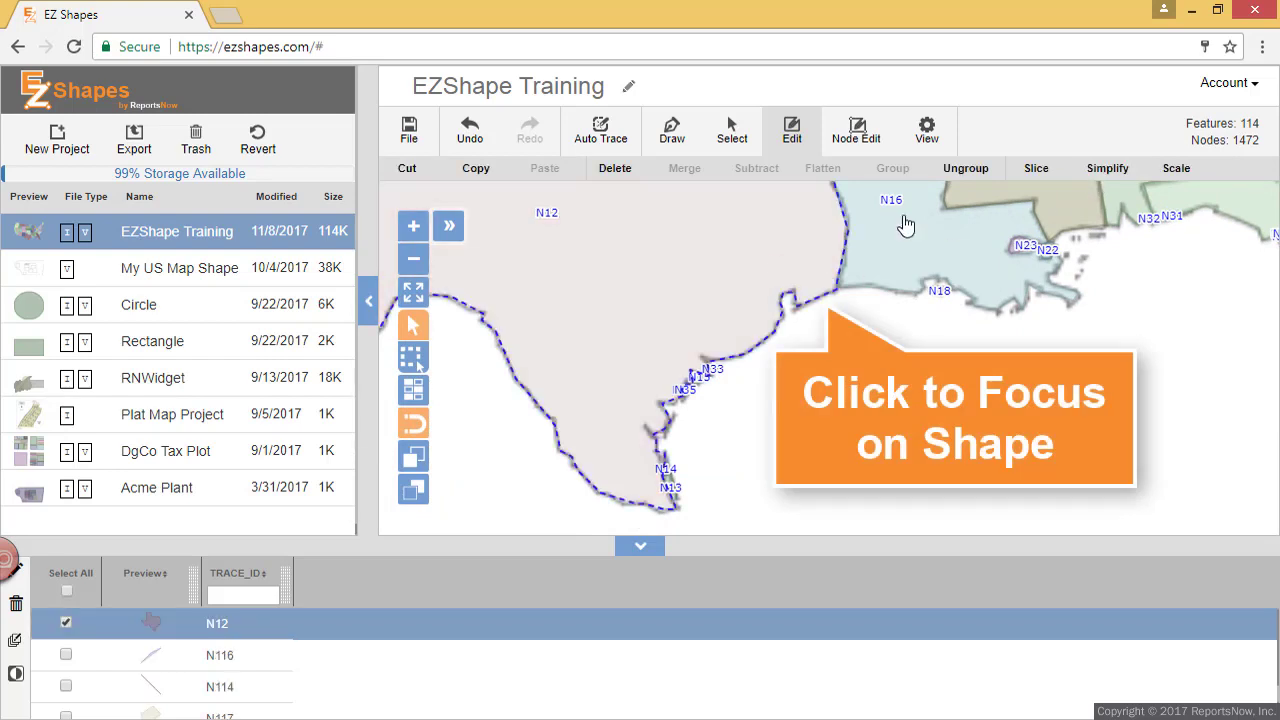
{"action": "left_click", "coordinate": [1096, 174]}
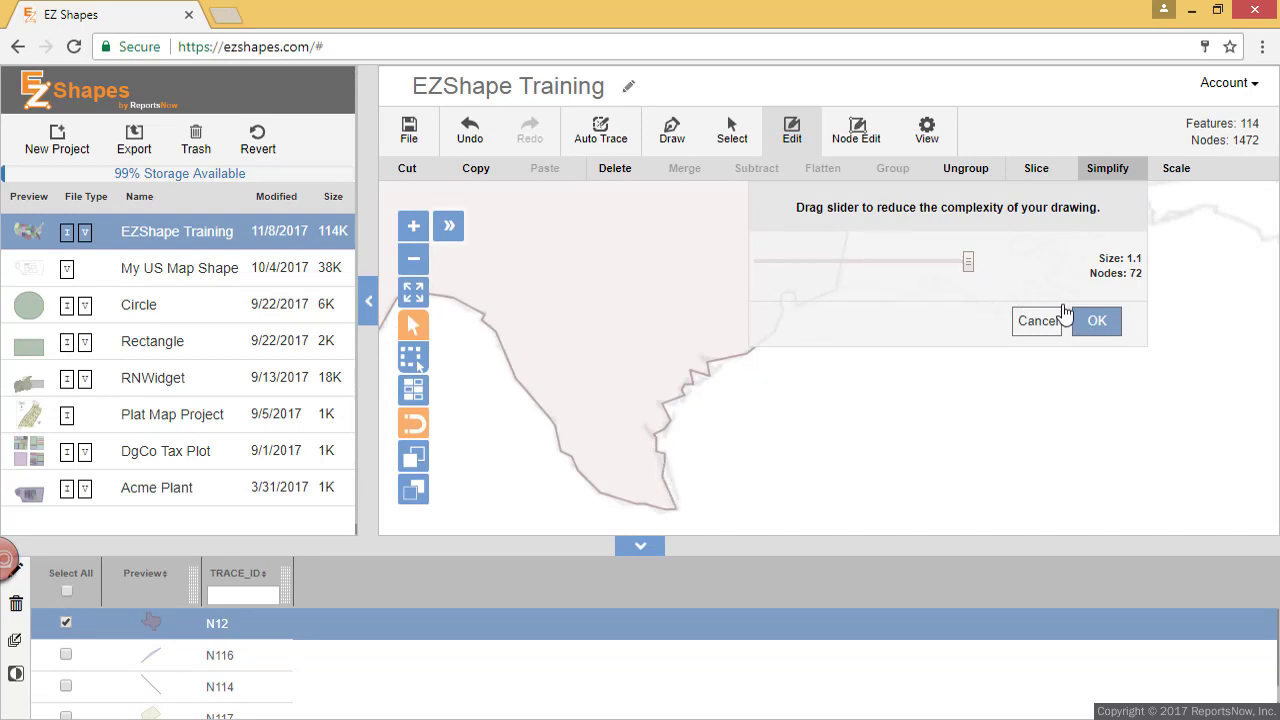
{"action": "left_click_drag", "start_coordinate": [967, 262], "coordinate": [760, 266]}
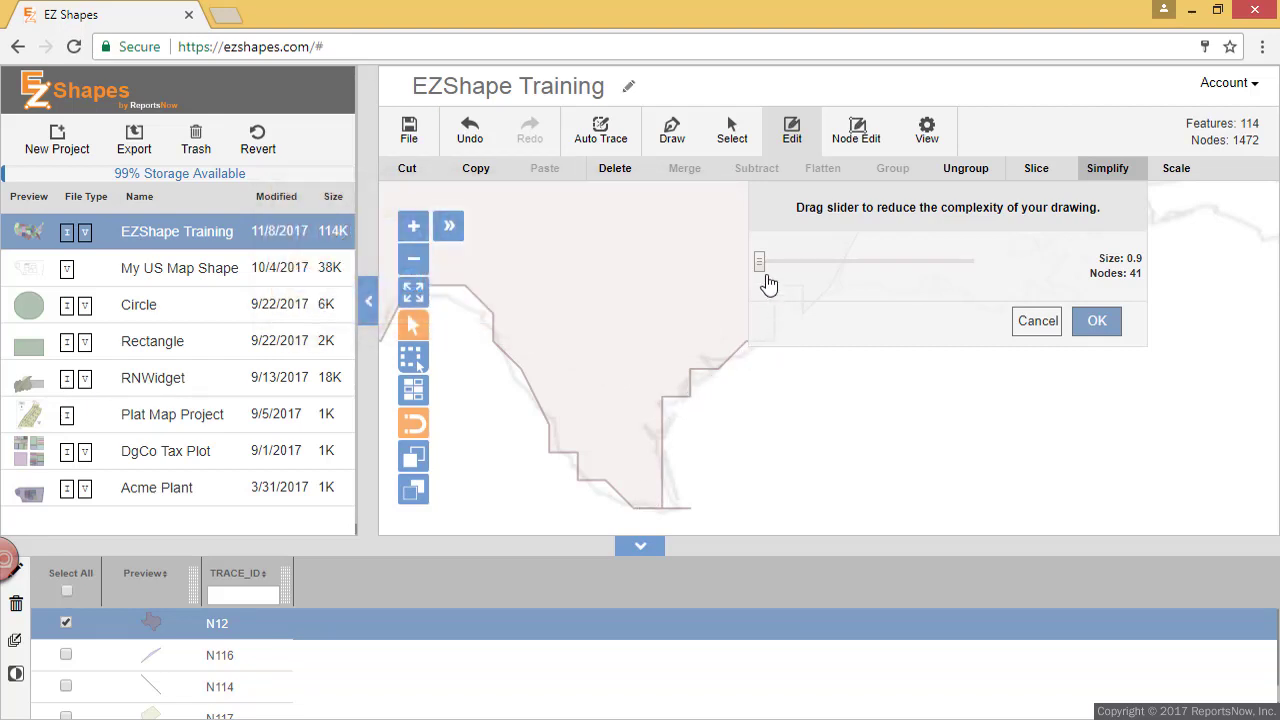
{"action": "left_click_drag", "start_coordinate": [763, 263], "coordinate": [975, 263]}
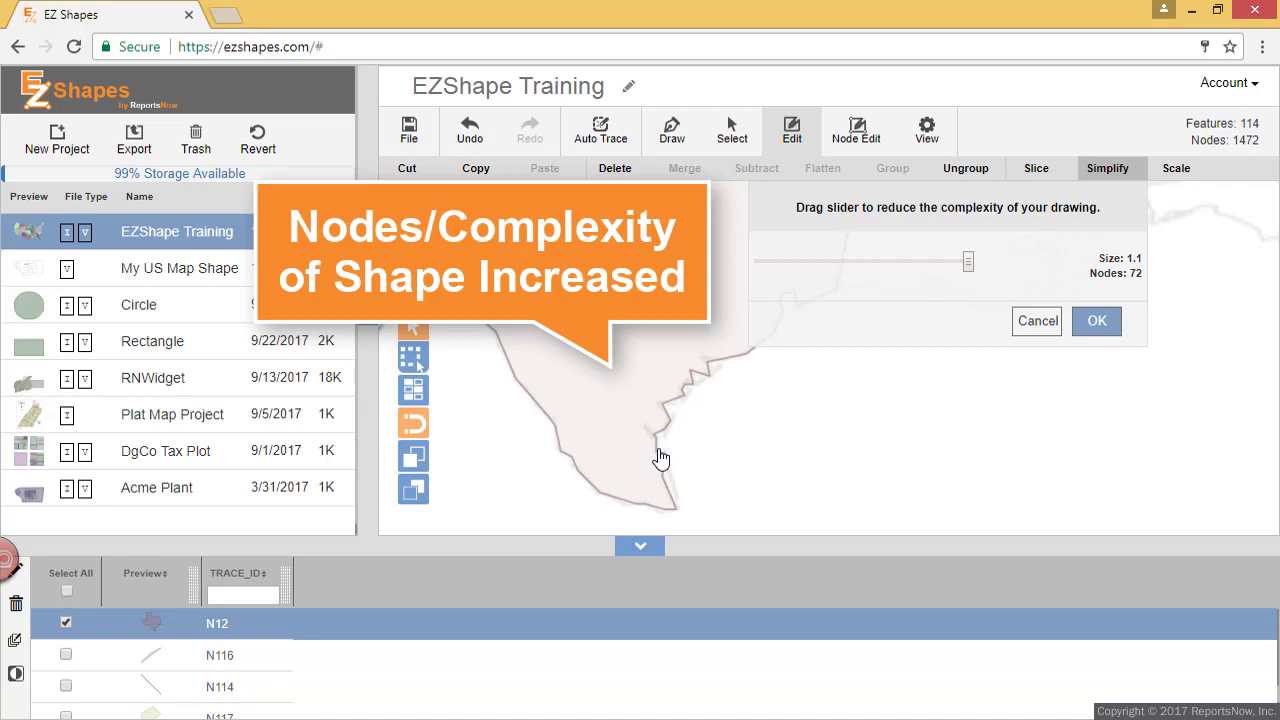
{"action": "left_click", "coordinate": [1052, 327]}
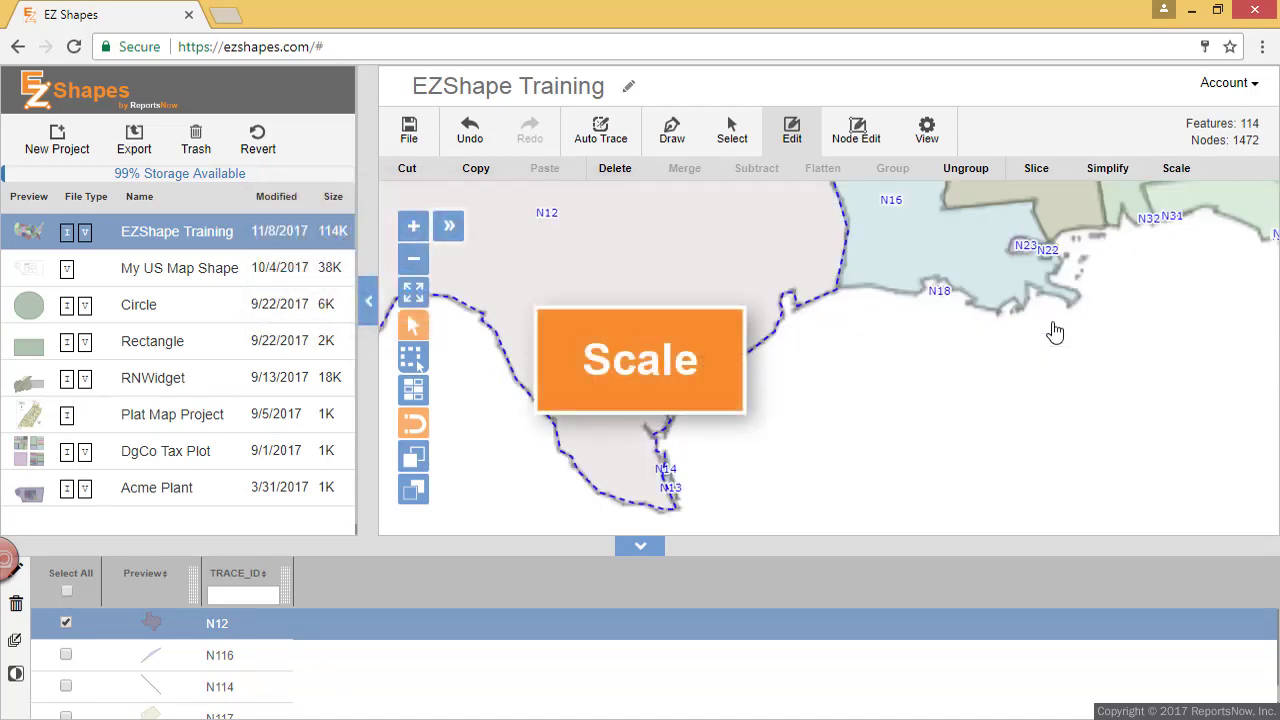
- Scale the Texas shape by 3.5 on both axes with Axis Lock on, view the full map, and undo the scaling
{"action": "left_click", "coordinate": [1163, 178]}
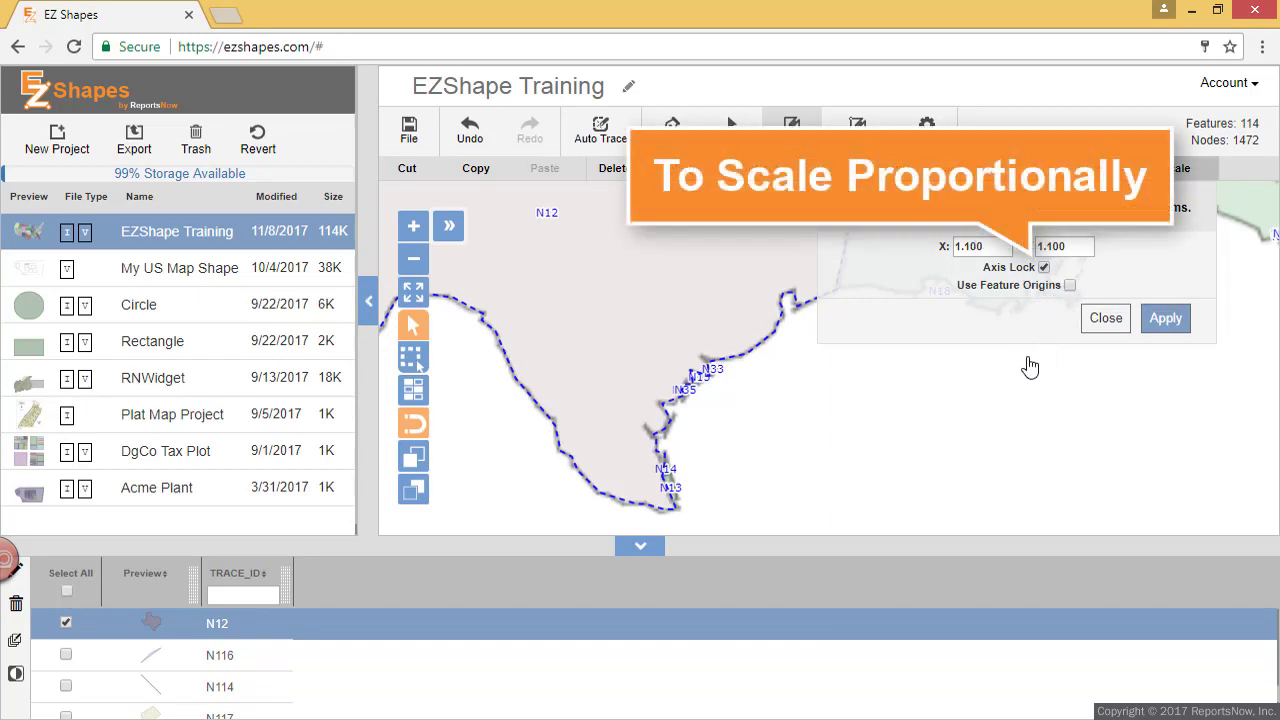
{"action": "left_click", "coordinate": [1003, 245]}
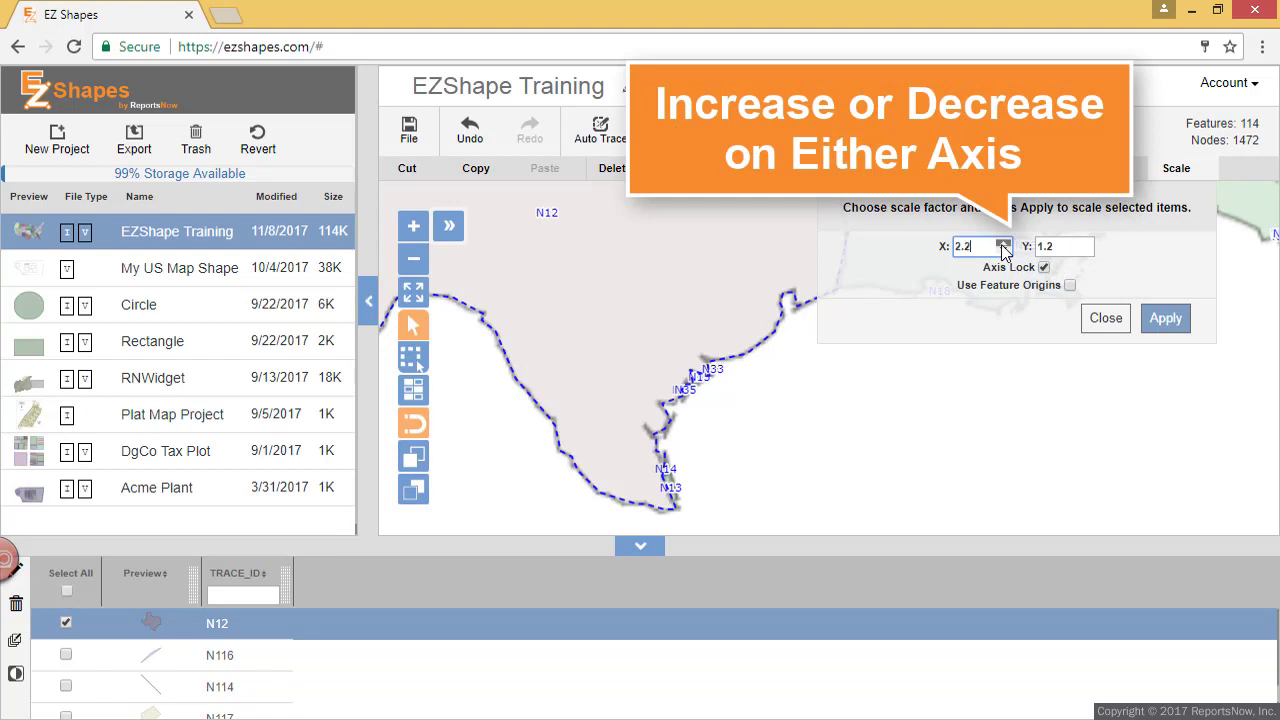
{"action": "left_click", "coordinate": [1003, 245]}
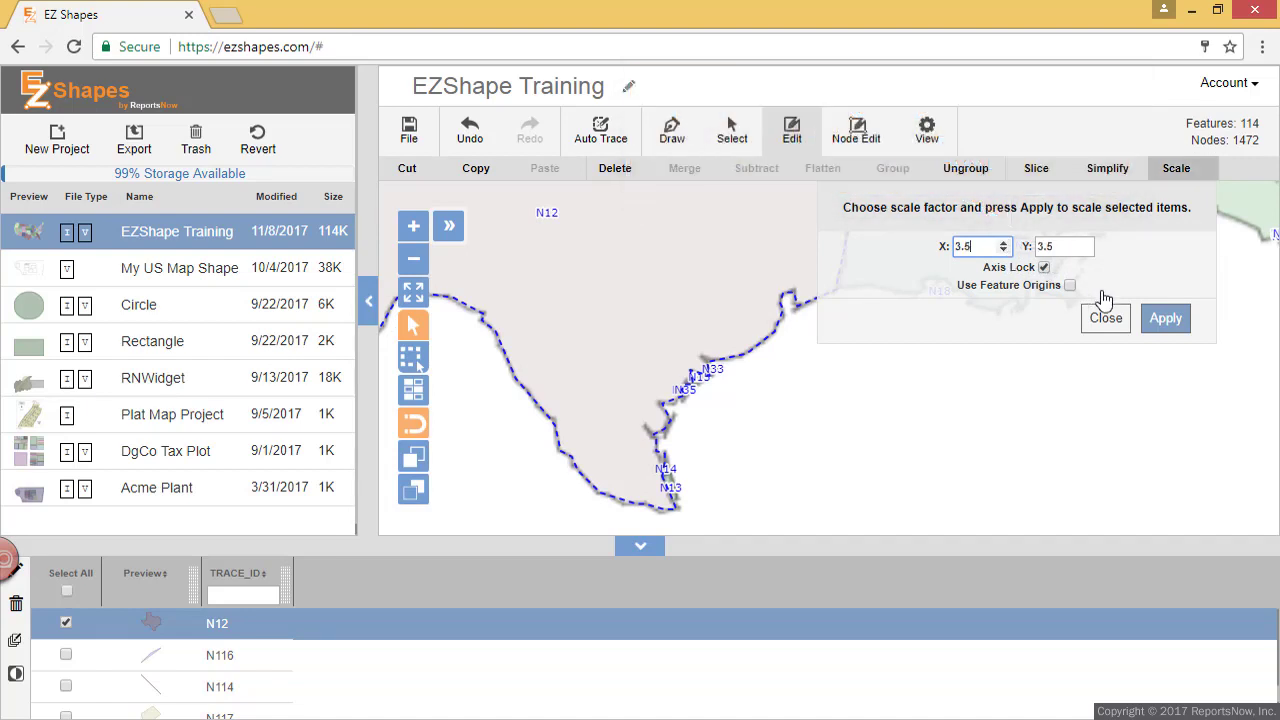
{"action": "left_click", "coordinate": [1163, 318]}
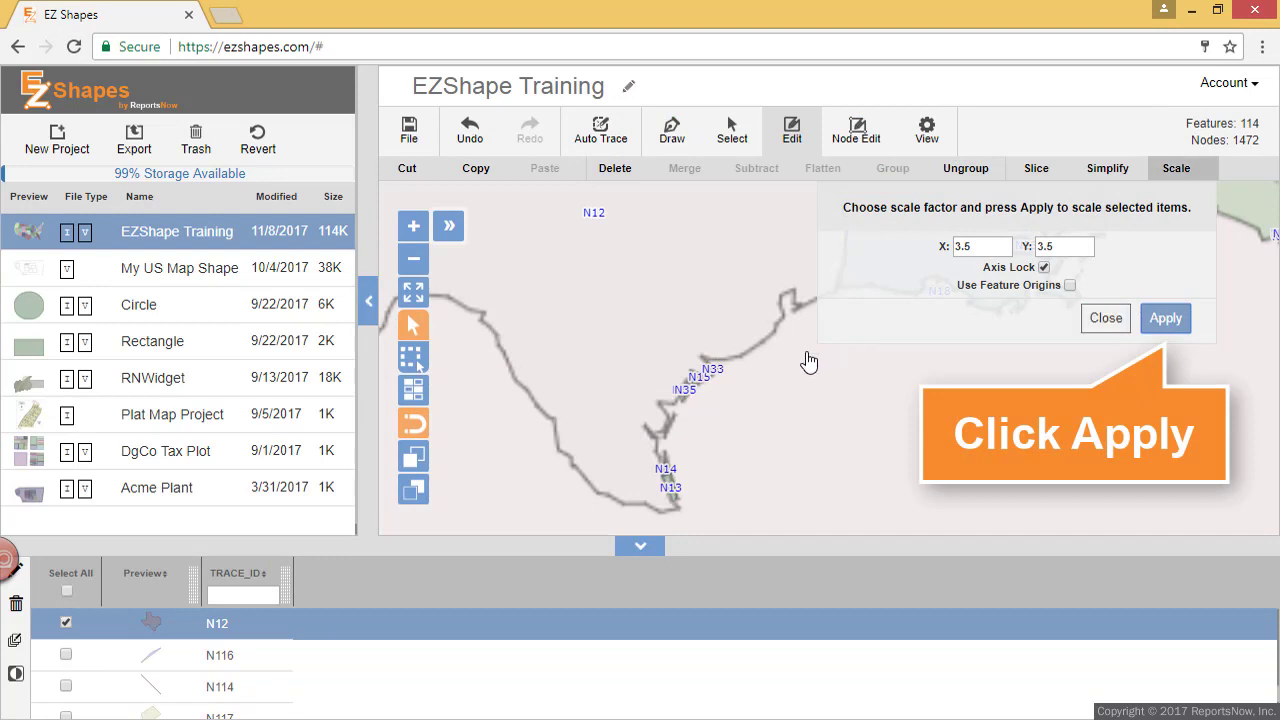
{"action": "left_click", "coordinate": [1103, 320]}
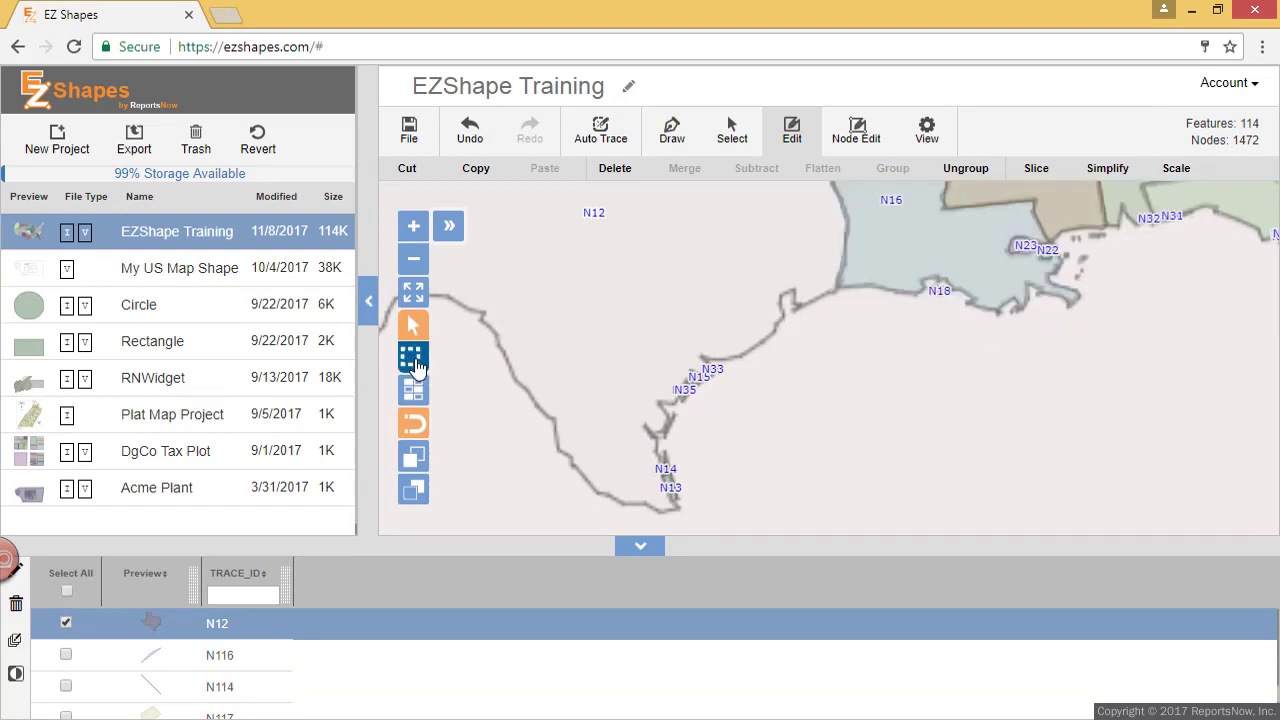
{"action": "left_click", "coordinate": [417, 300]}
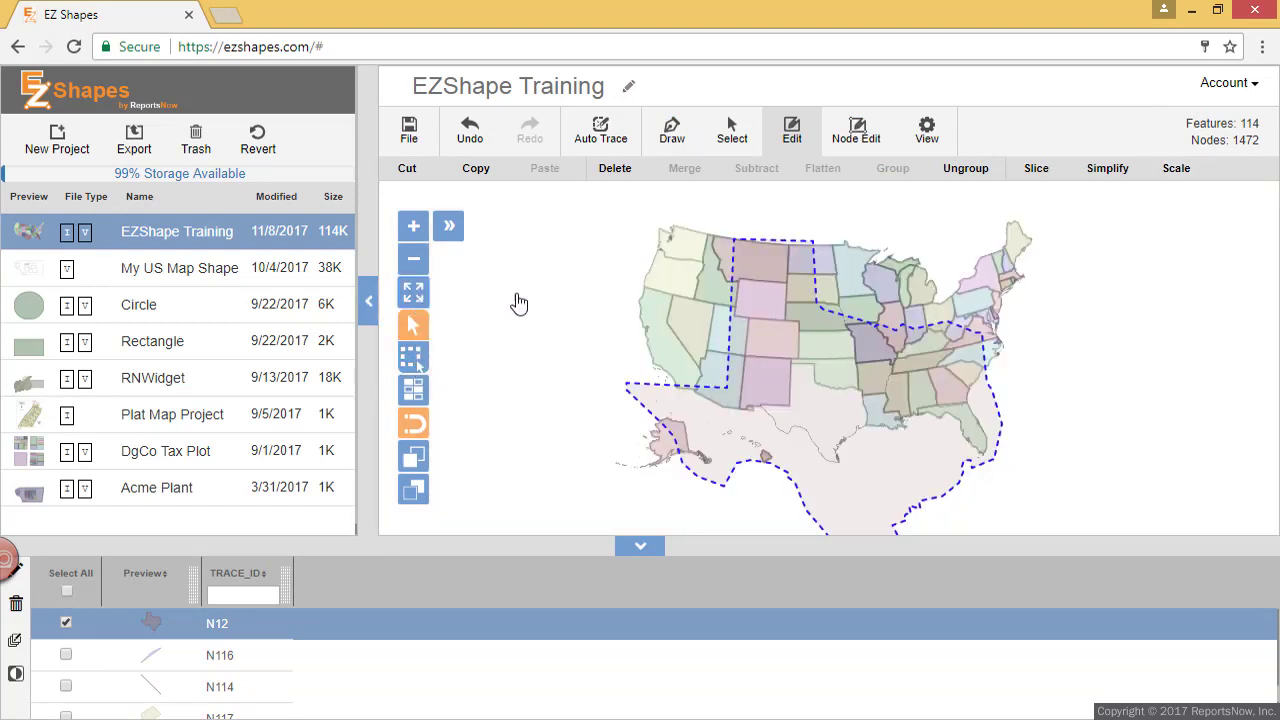
{"action": "key", "text": "ctrl+z"}
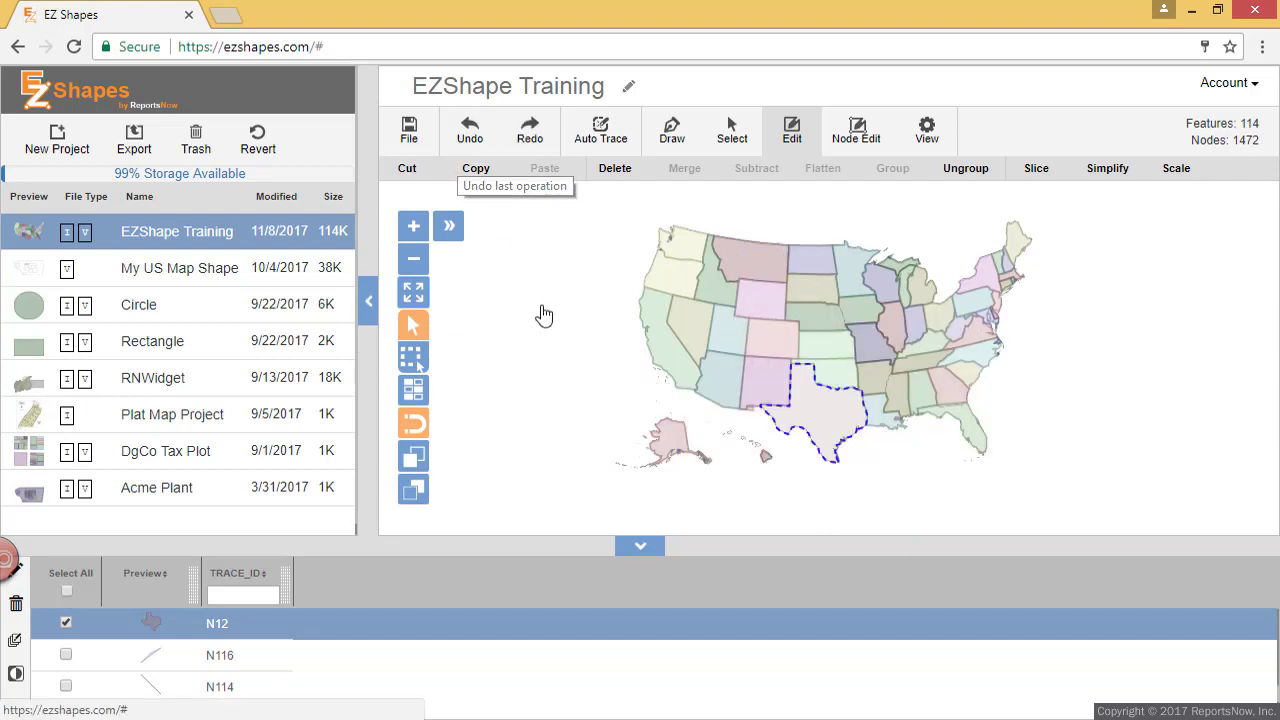